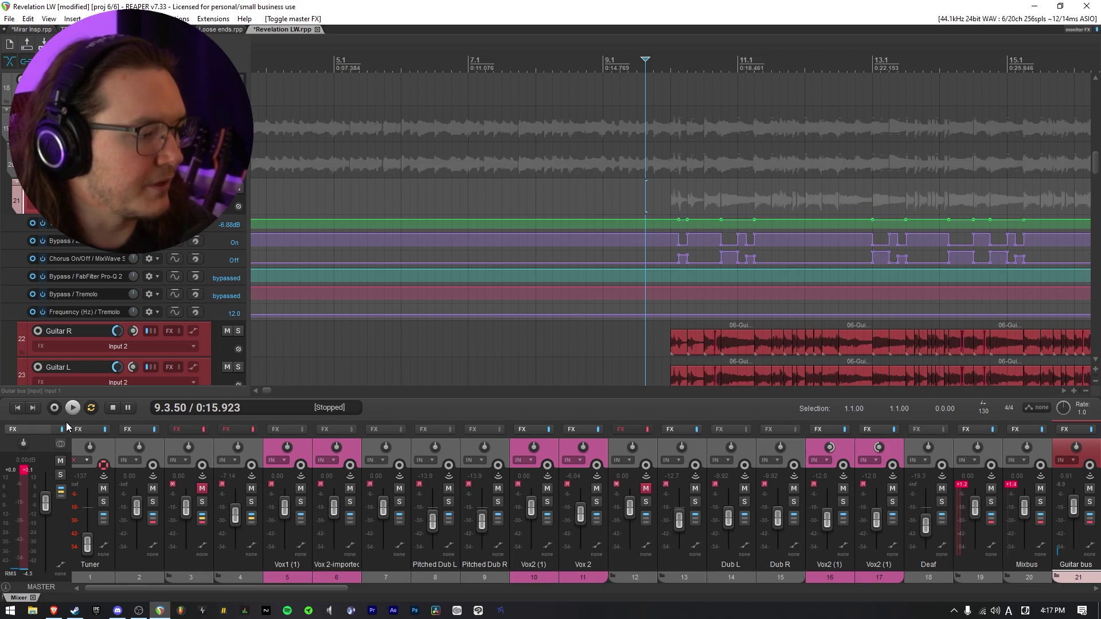
Bypass every plug-in in the master track's effects chain and show the Flatline 2 controls.
click(58, 430)
click(455, 227)
drag(456, 221, 458, 188)
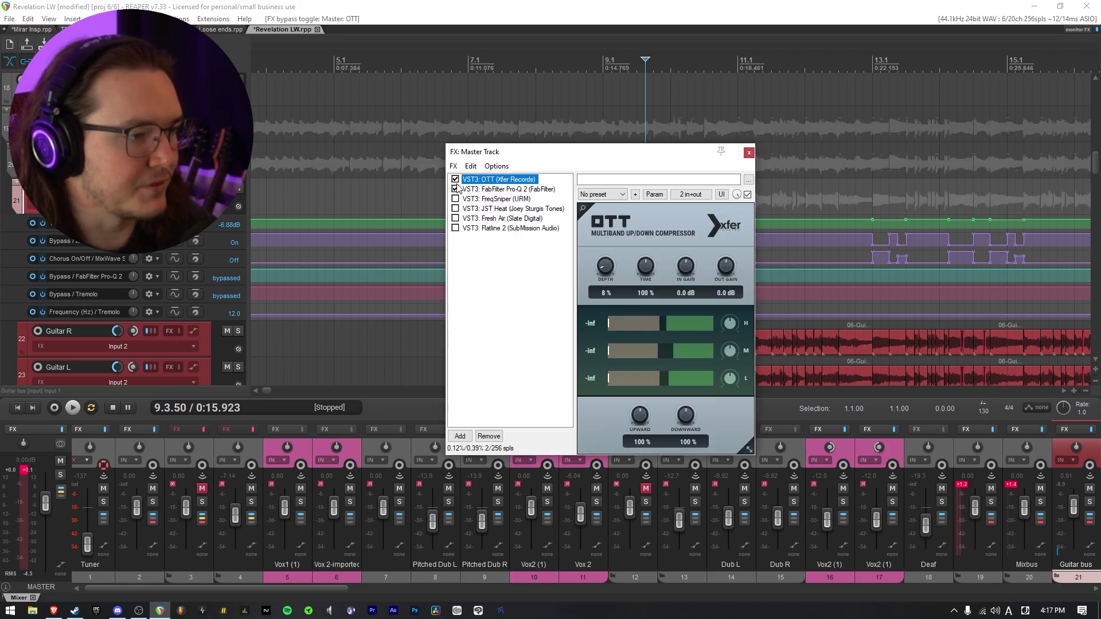
click(484, 229)
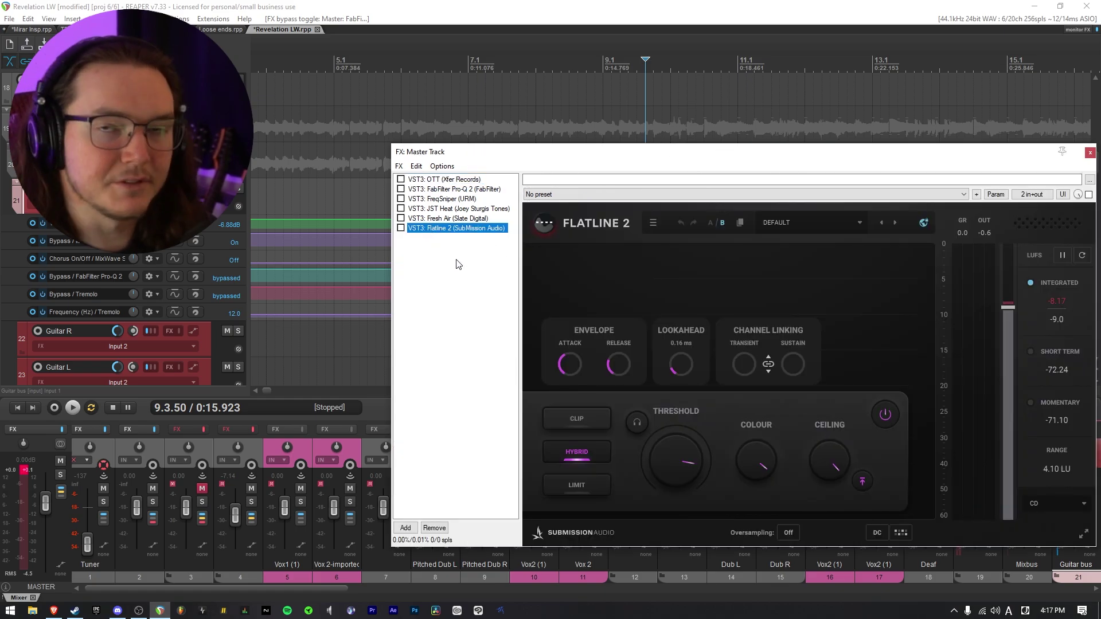
Enable Flatline 2 on the master track and play the mix through it.
click(402, 228)
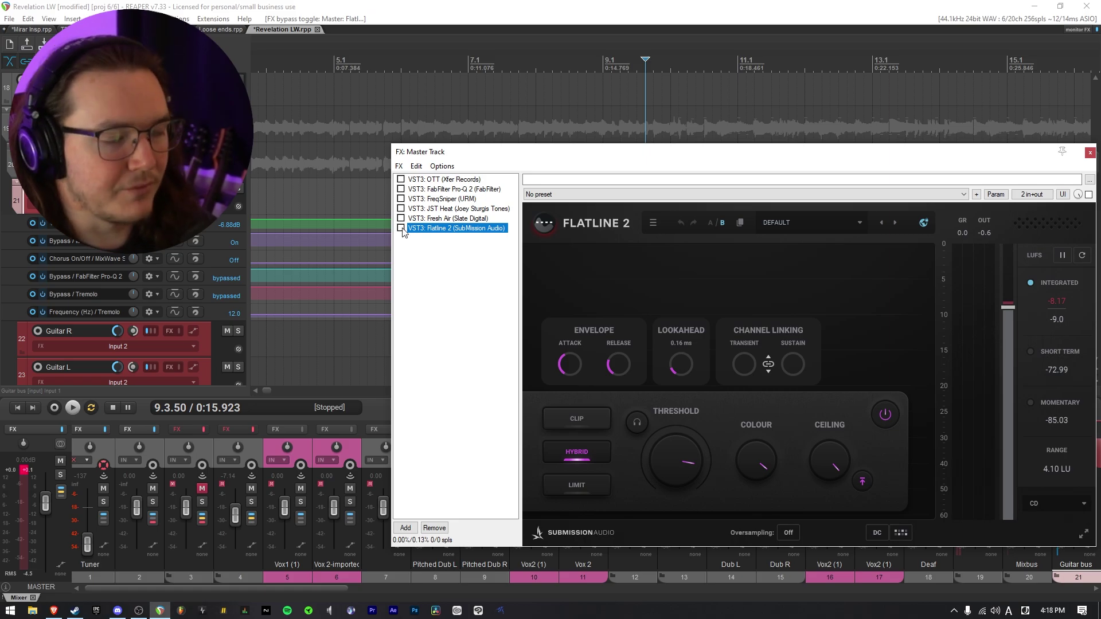
key(space)
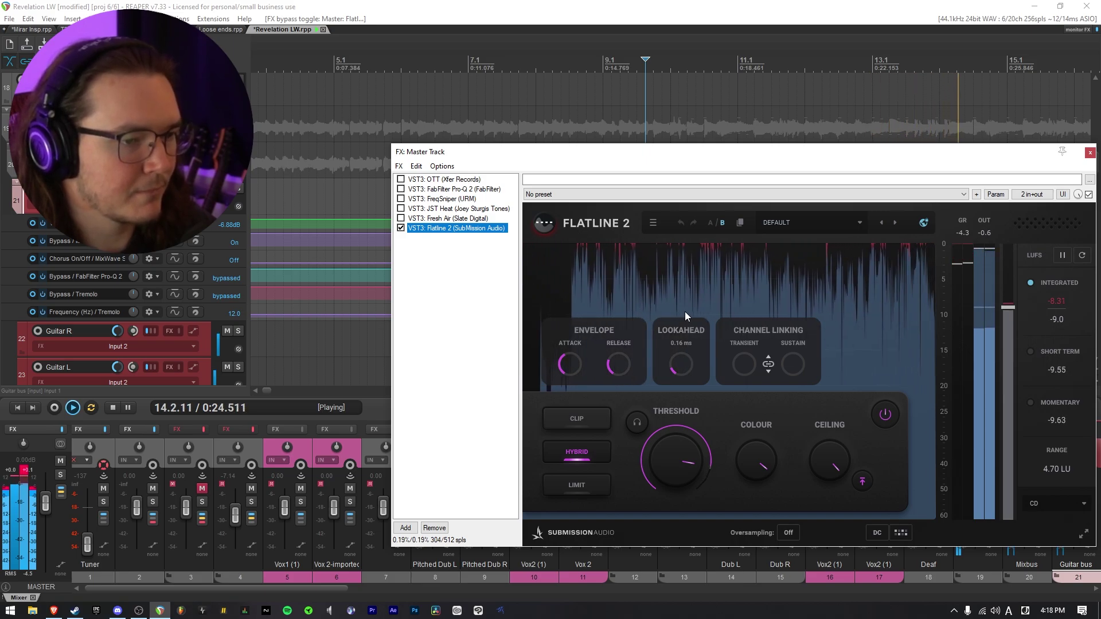
key(space)
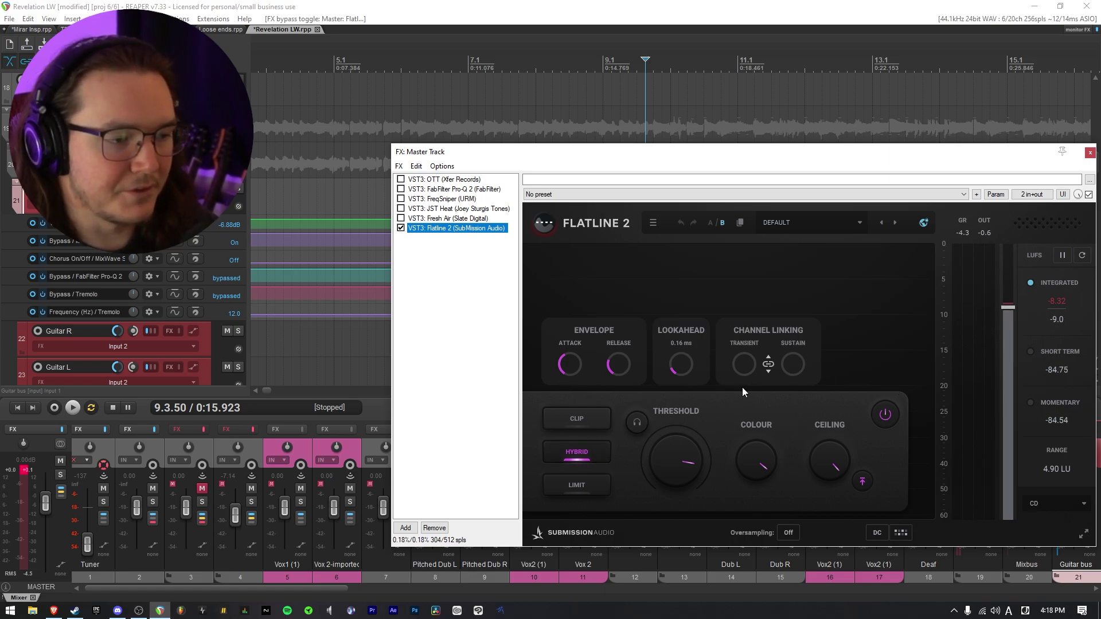
Try a shorter attack time in Flatline 2 while the mix plays, and undo the change.
mouse_move(700, 456)
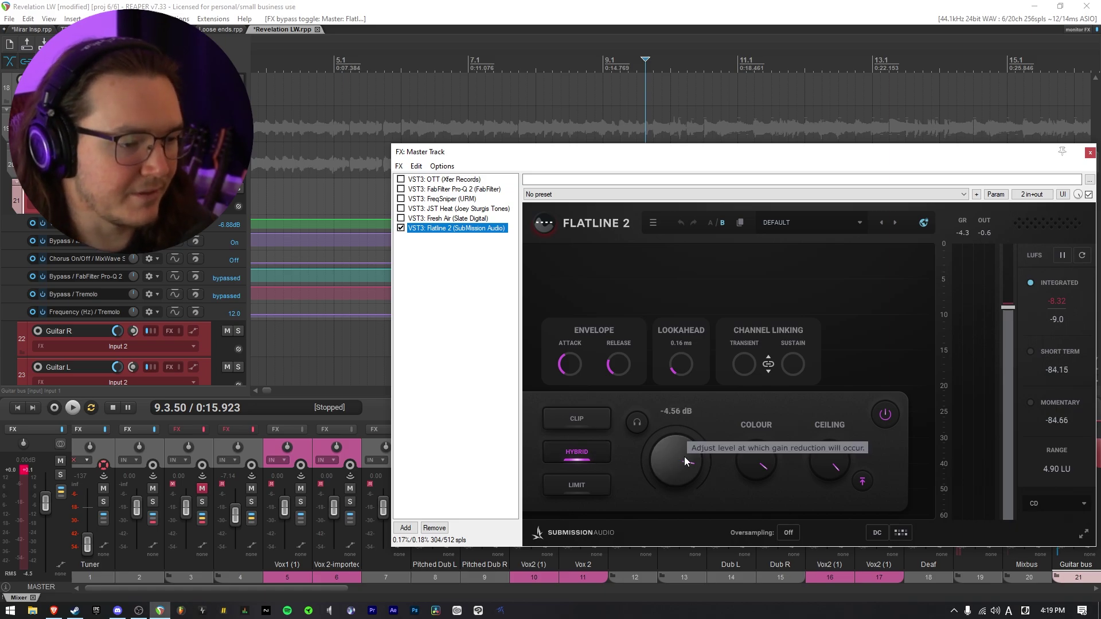
mouse_move(816, 454)
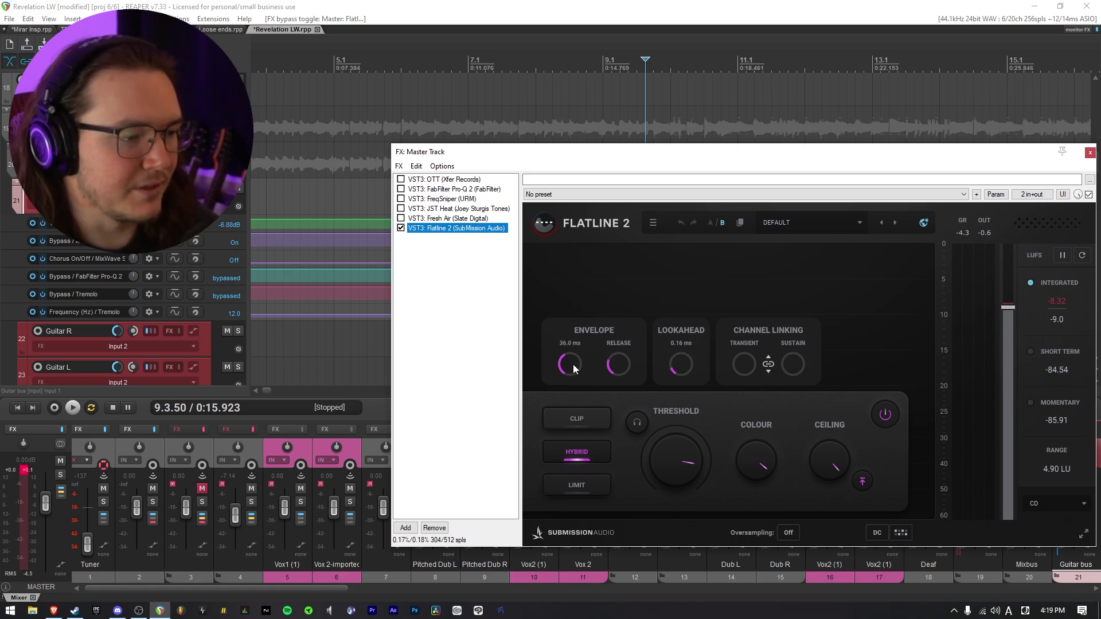
mouse_move(621, 366)
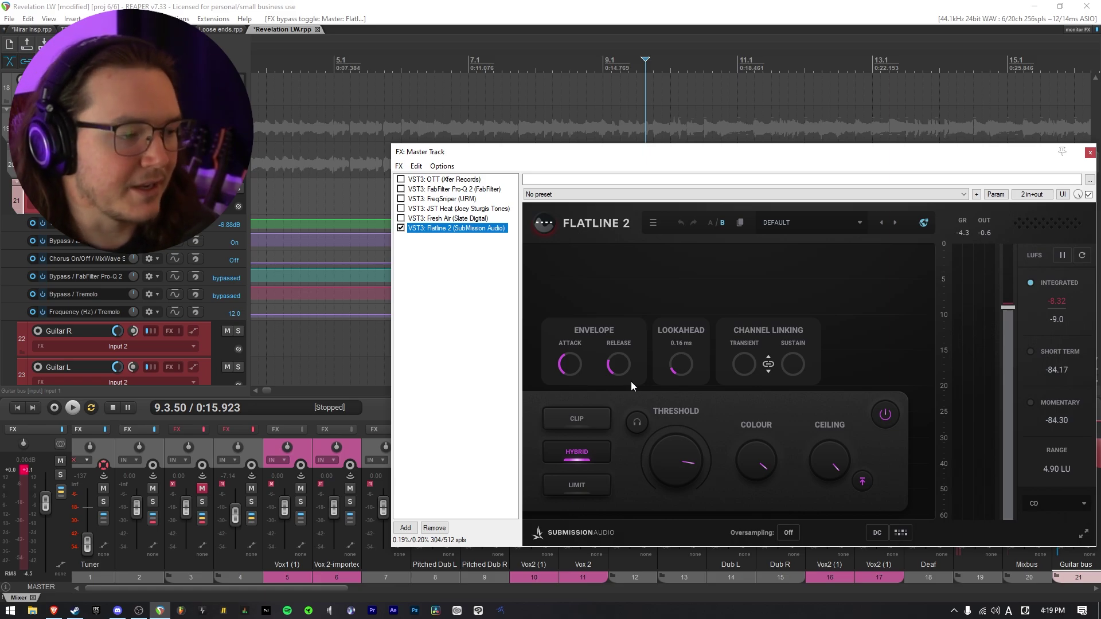
mouse_move(568, 364)
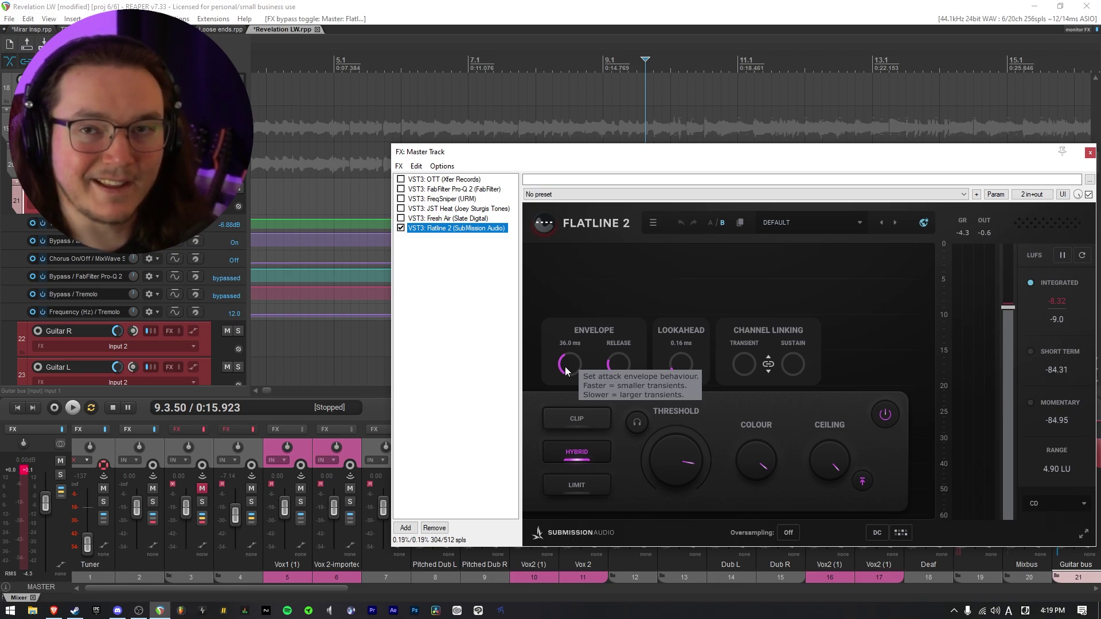
click(576, 373)
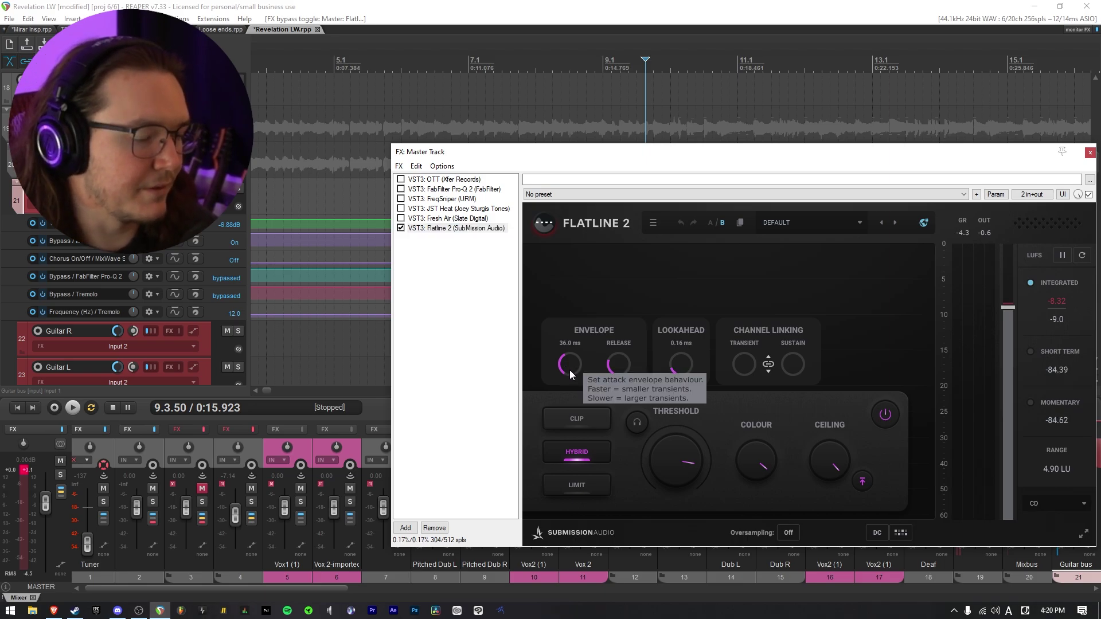
key(space)
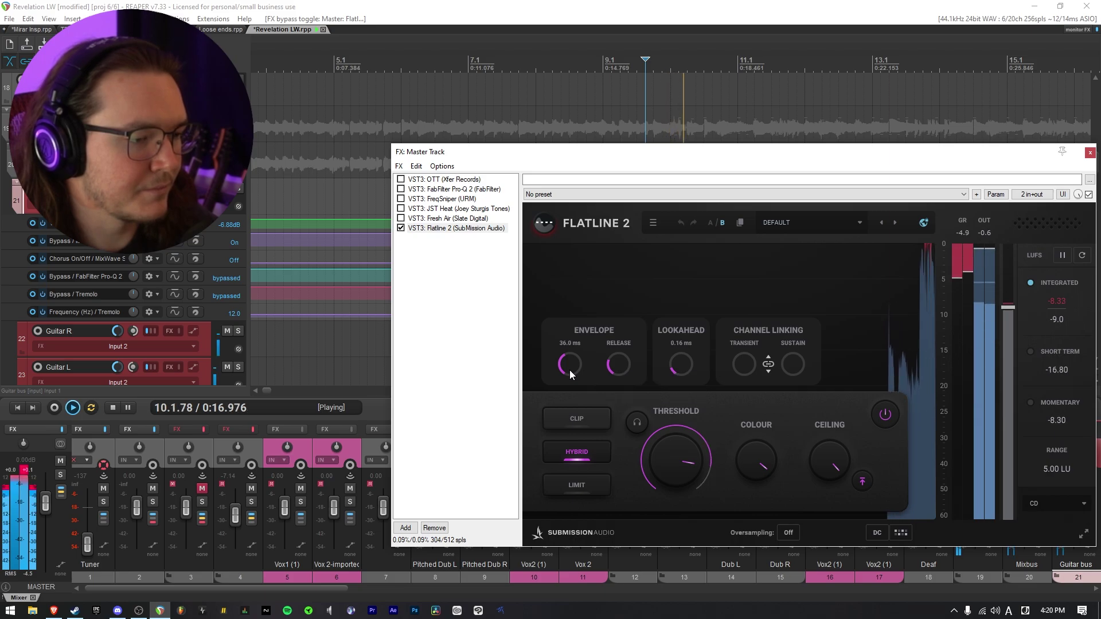
drag(570, 370, 559, 463)
key(ctrl+z)
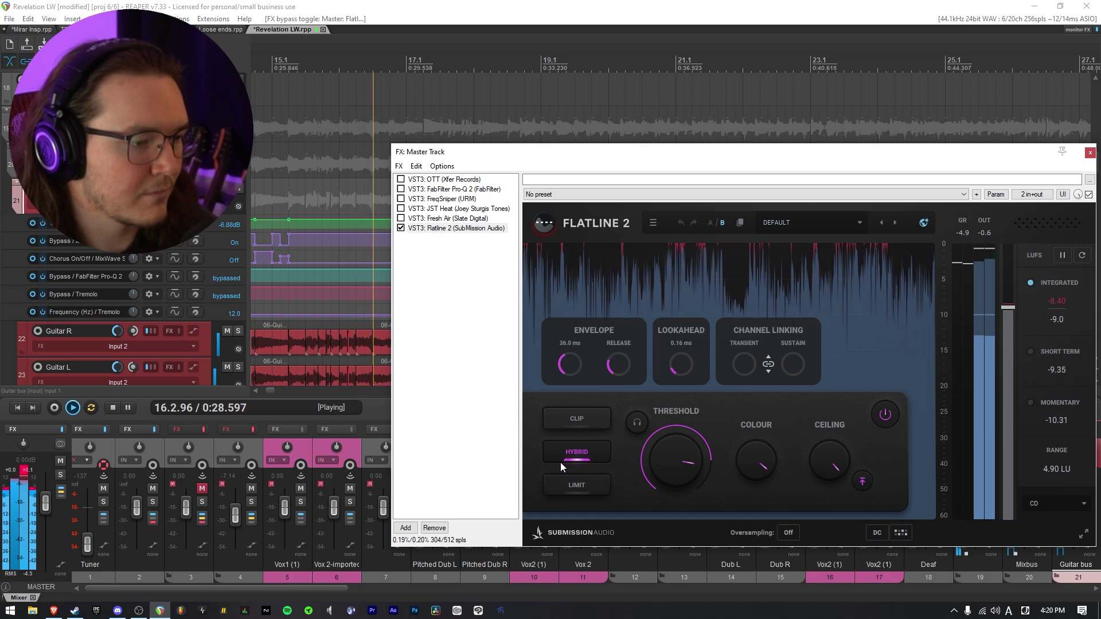
key(space)
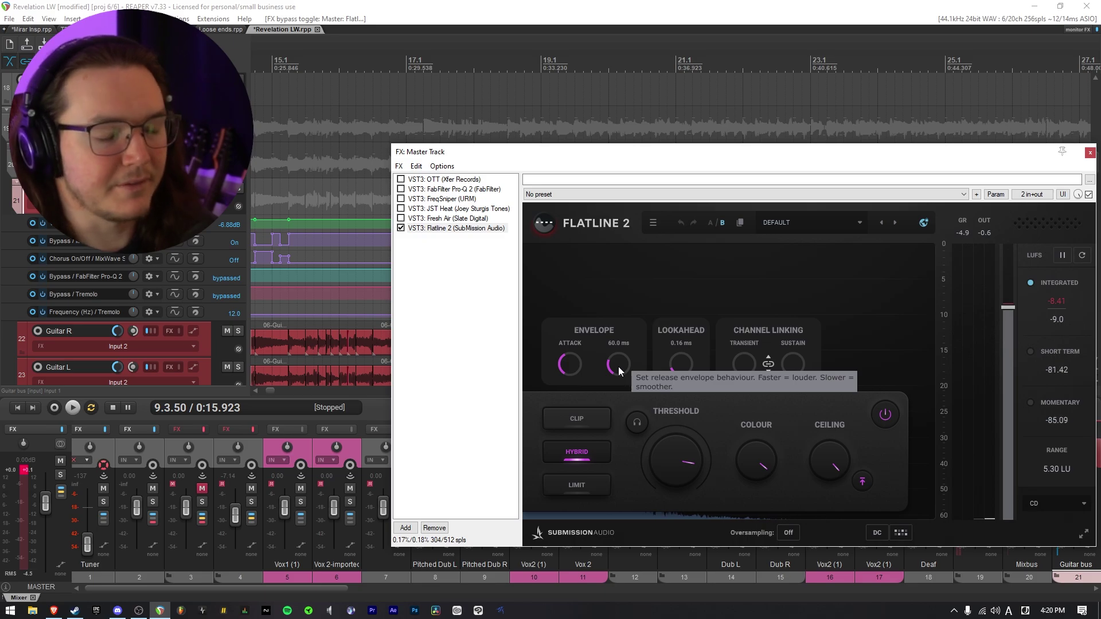
Audition Flatline 2's release at 0.0 ms, and raise it back to its previous setting while the mix plays.
drag(618, 367, 623, 431)
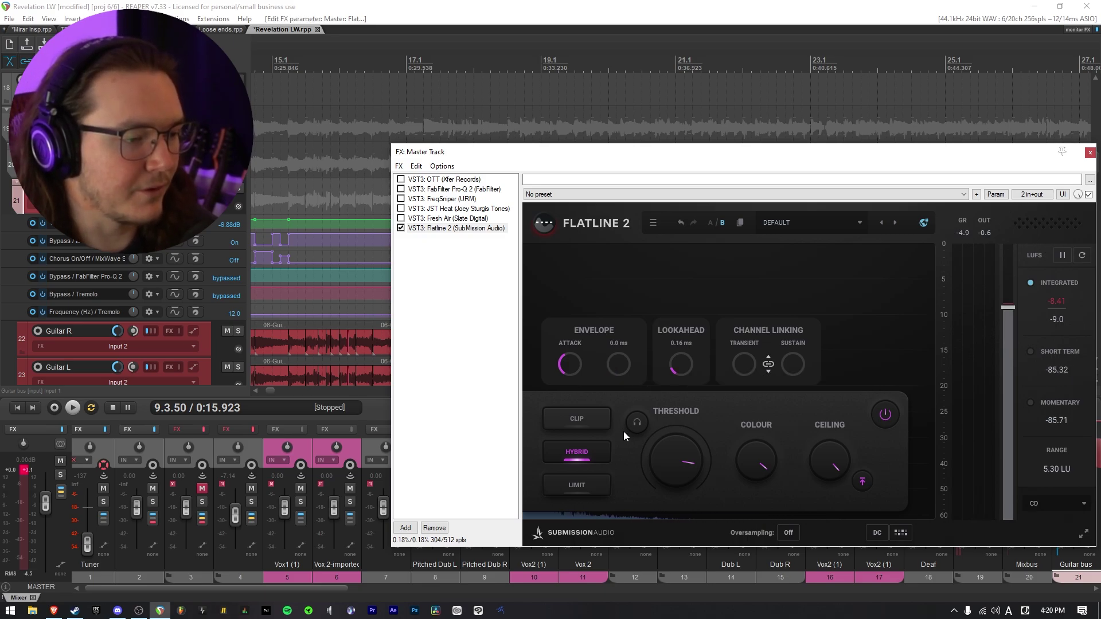
key(space)
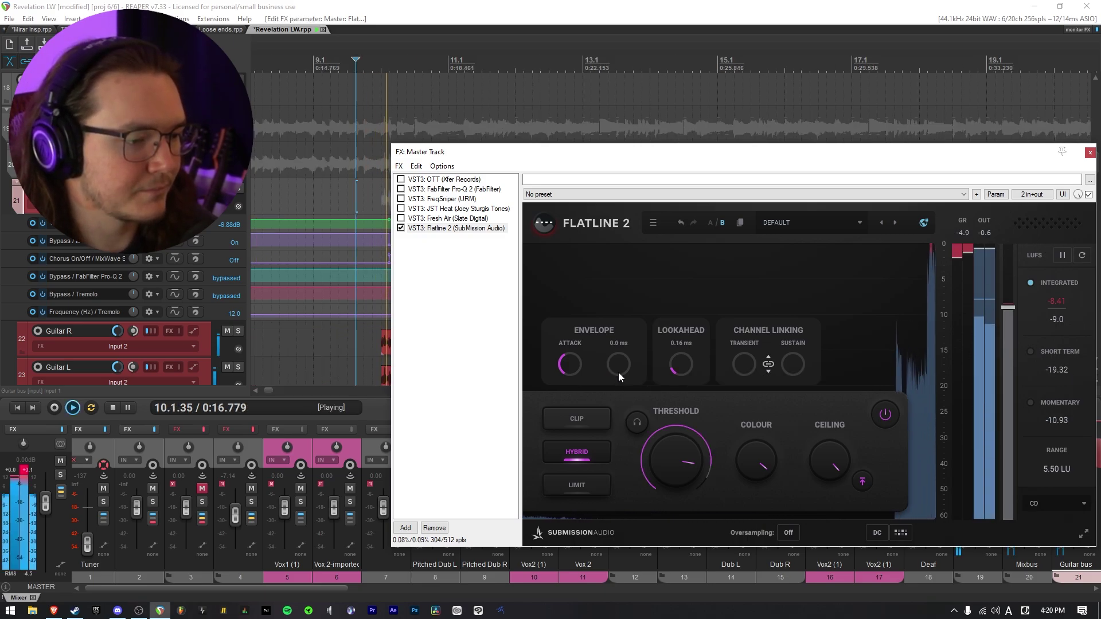
drag(618, 371, 629, 337)
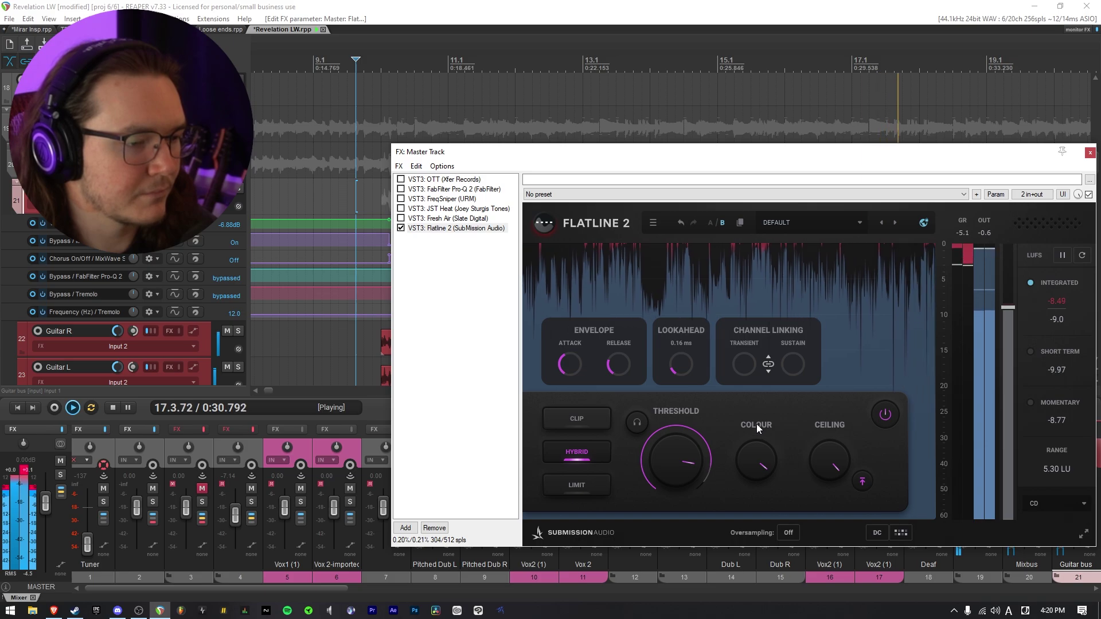
key(space)
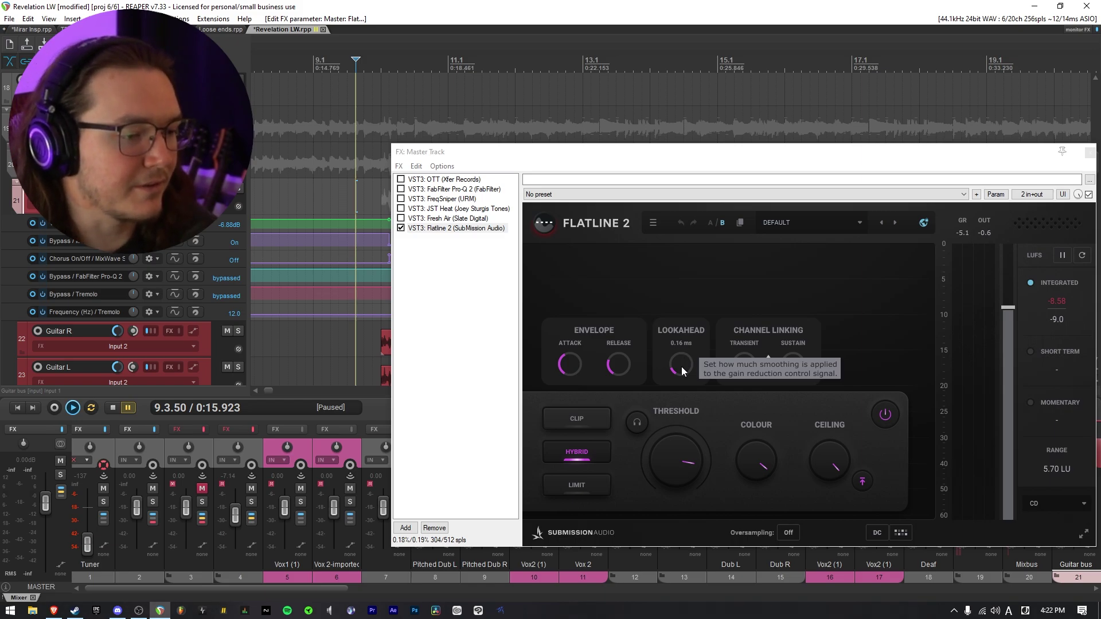
Compare Flatline 2's lookahead at 6.90 ms and 0.10 ms during playback, and undo back to 0.16 ms.
drag(682, 371, 676, 226)
key(space)
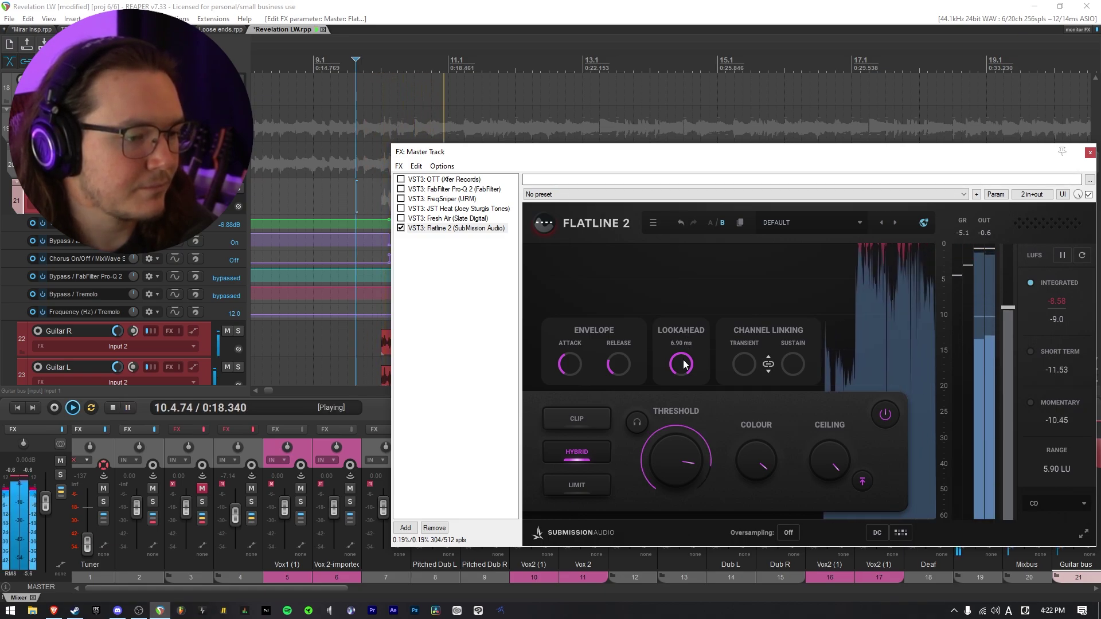
drag(683, 365, 679, 392)
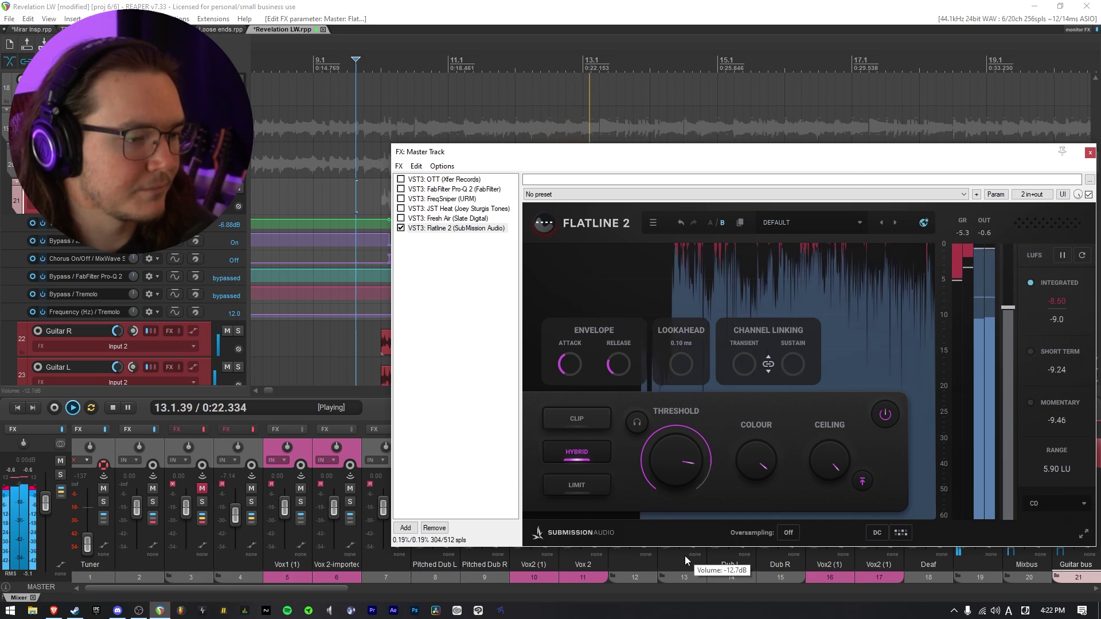
key(ctrl+z)
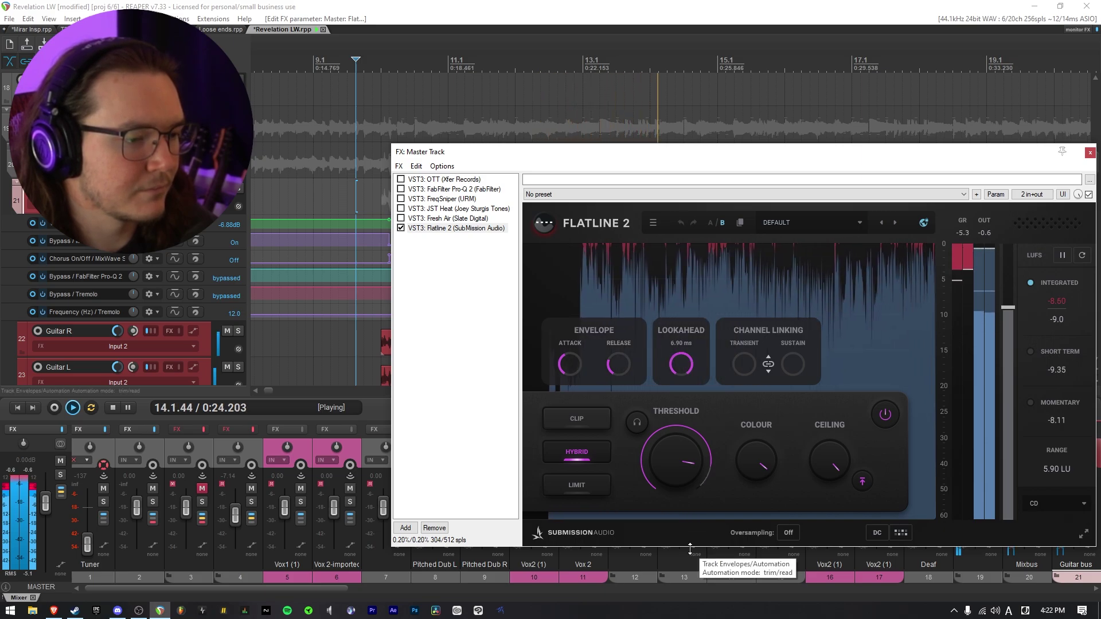
key(ctrl+shift+z)
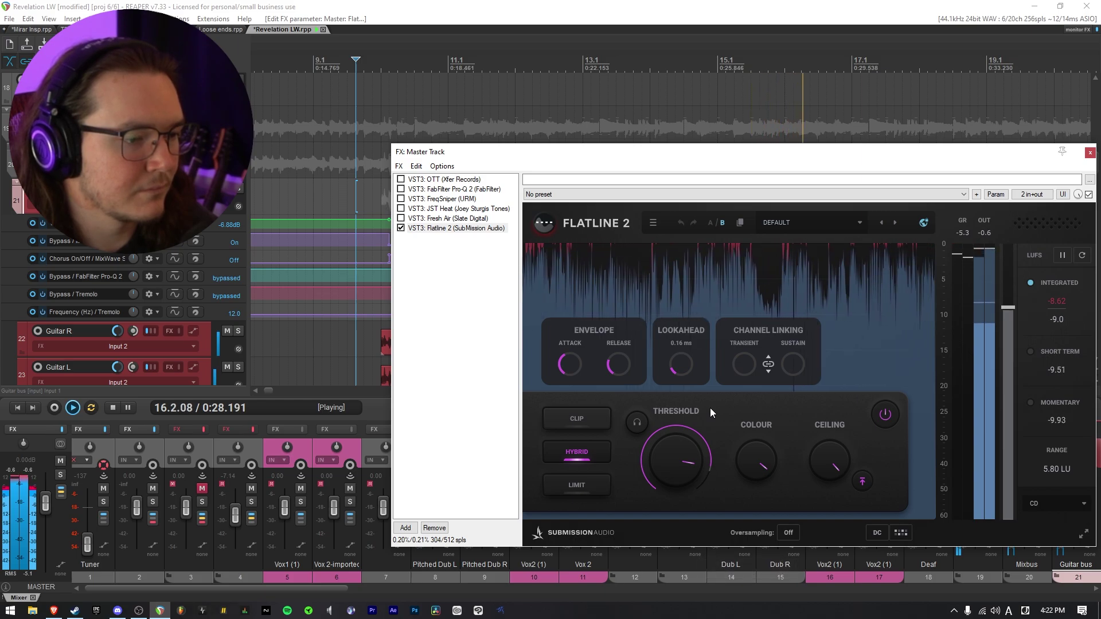
key(space)
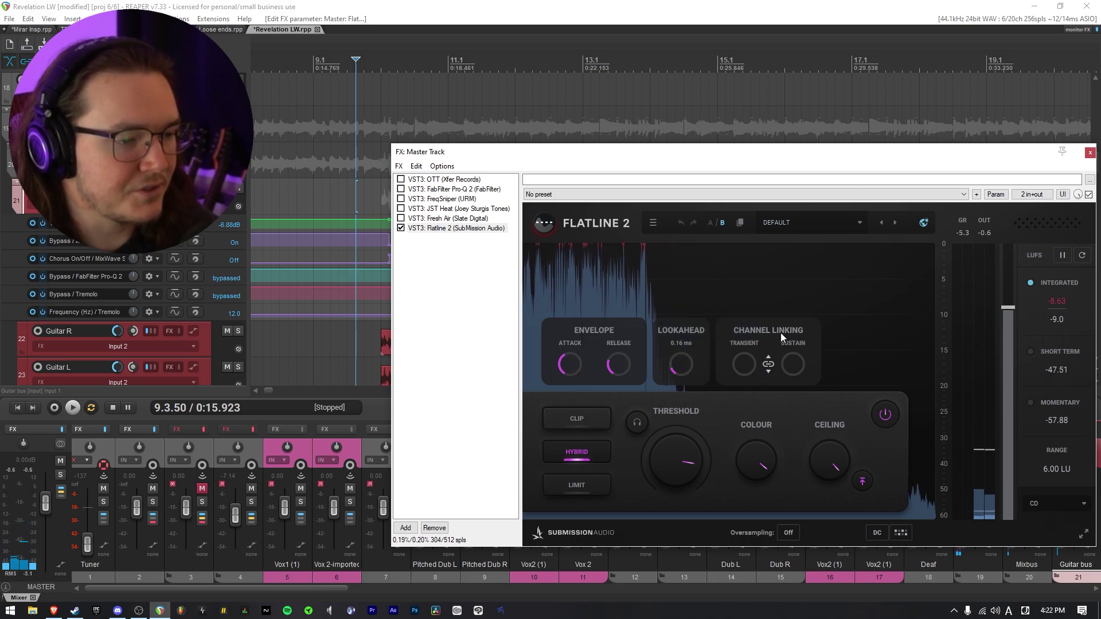
Try raising Flatline 2's linked transient and sustain channel linking to 94% during playback, and return both to 0%.
mouse_move(815, 366)
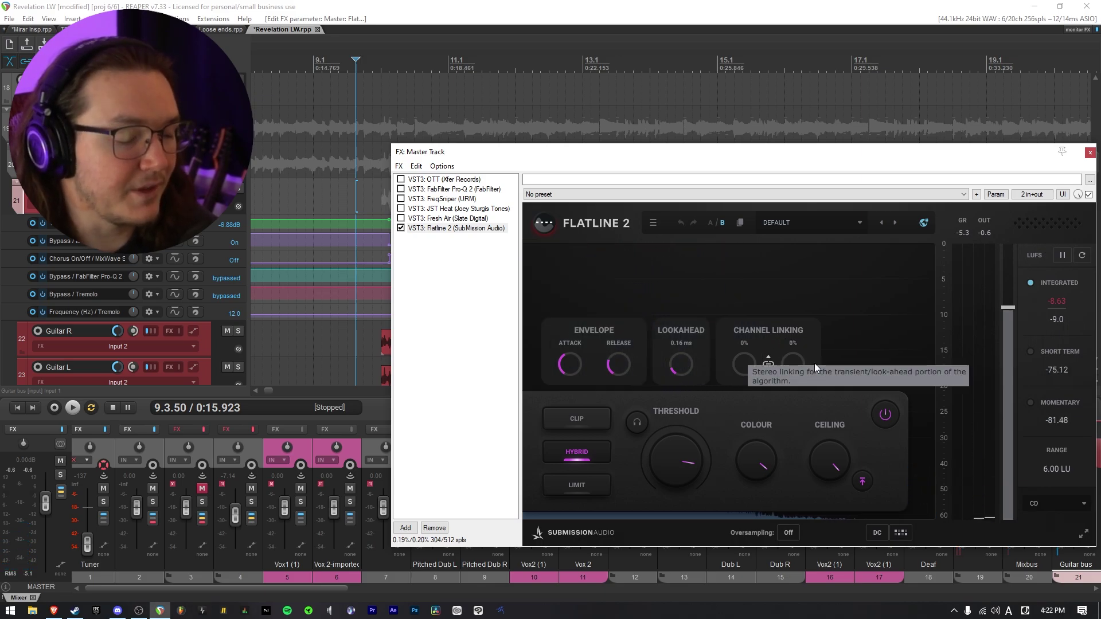
click(767, 368)
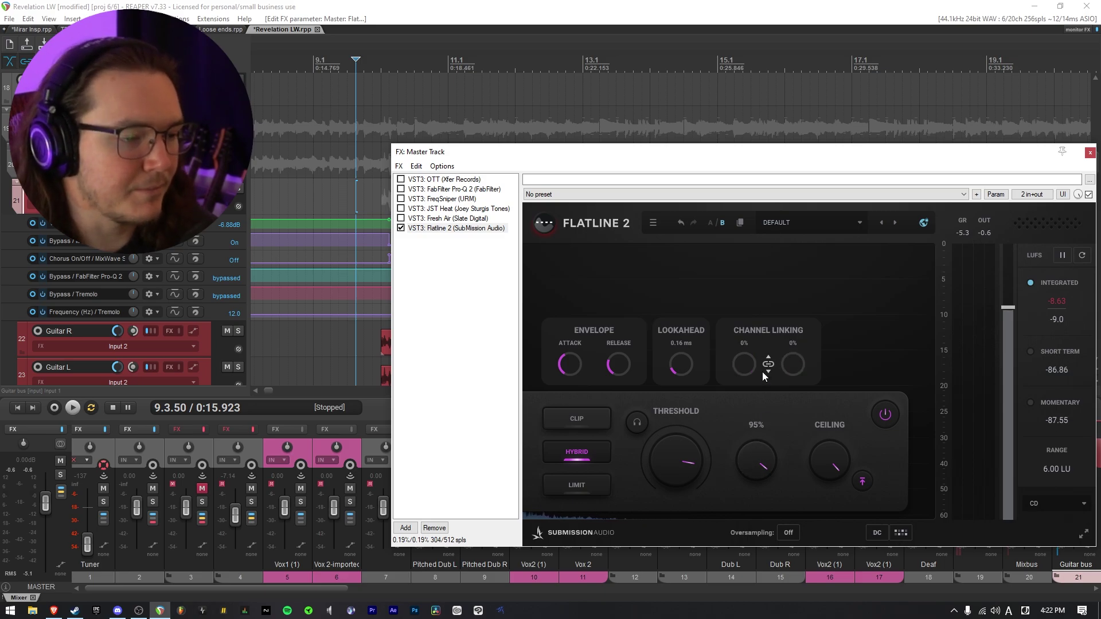
key(space)
drag(768, 367, 773, 257)
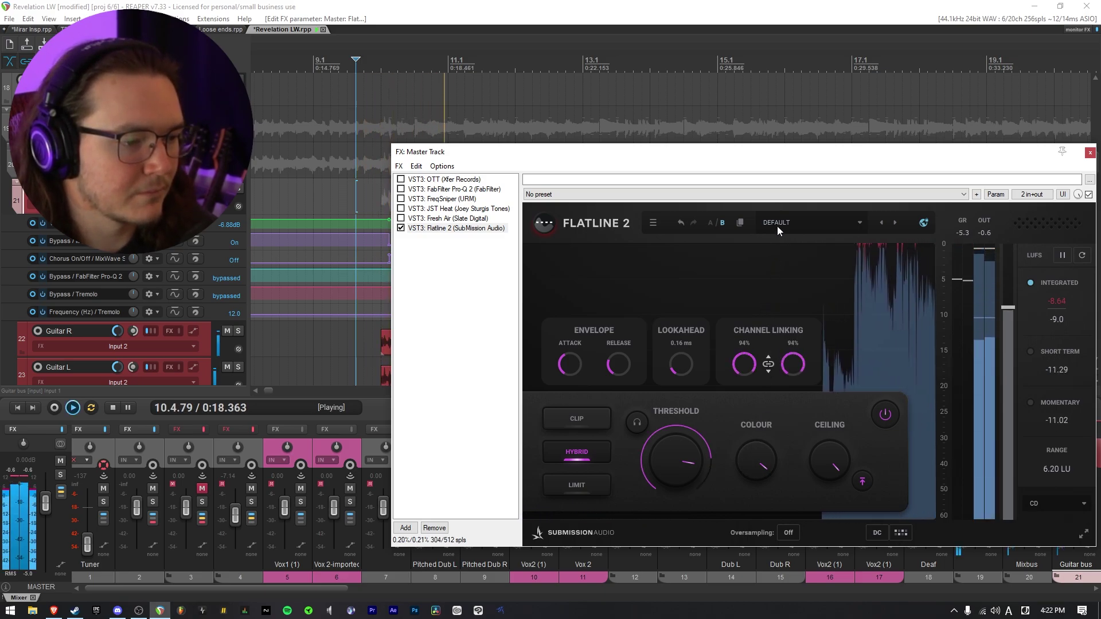
drag(778, 208, 765, 384)
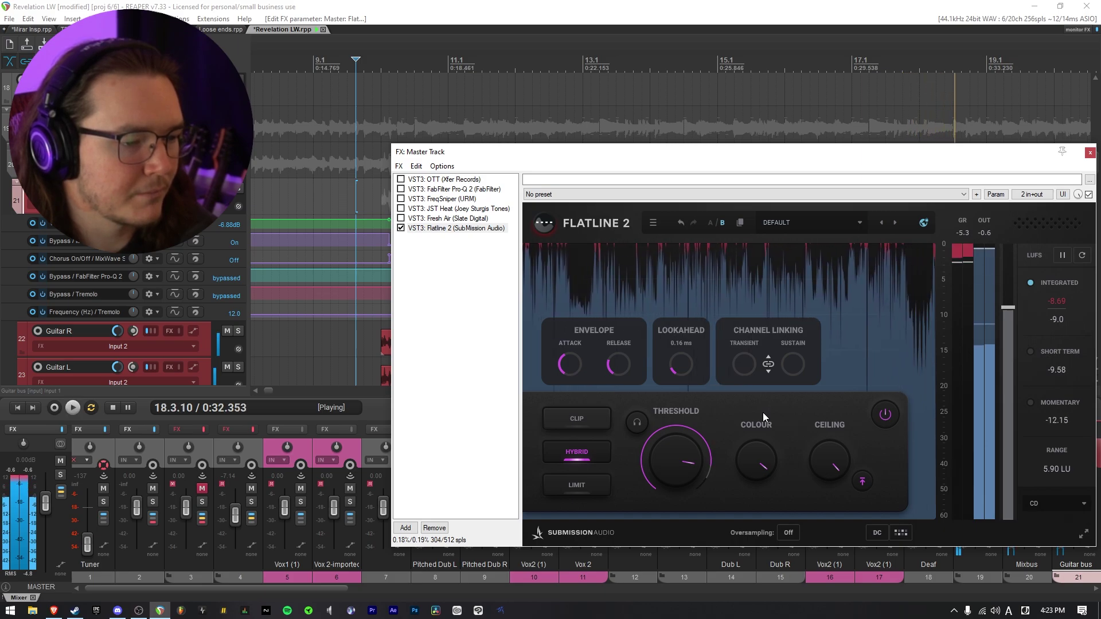
key(space)
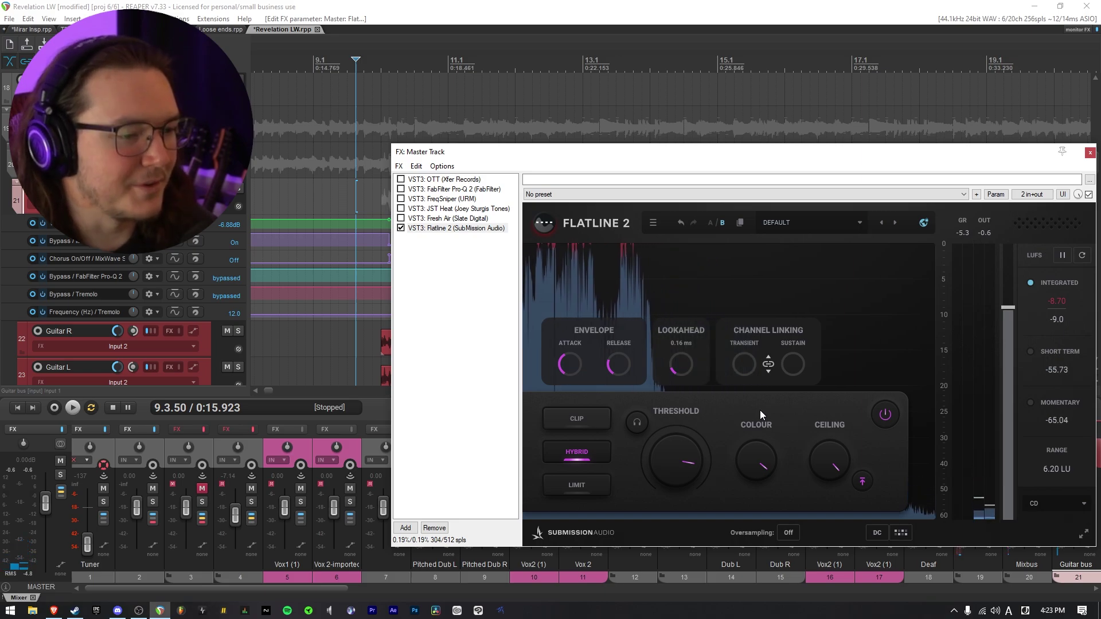
mouse_move(768, 368)
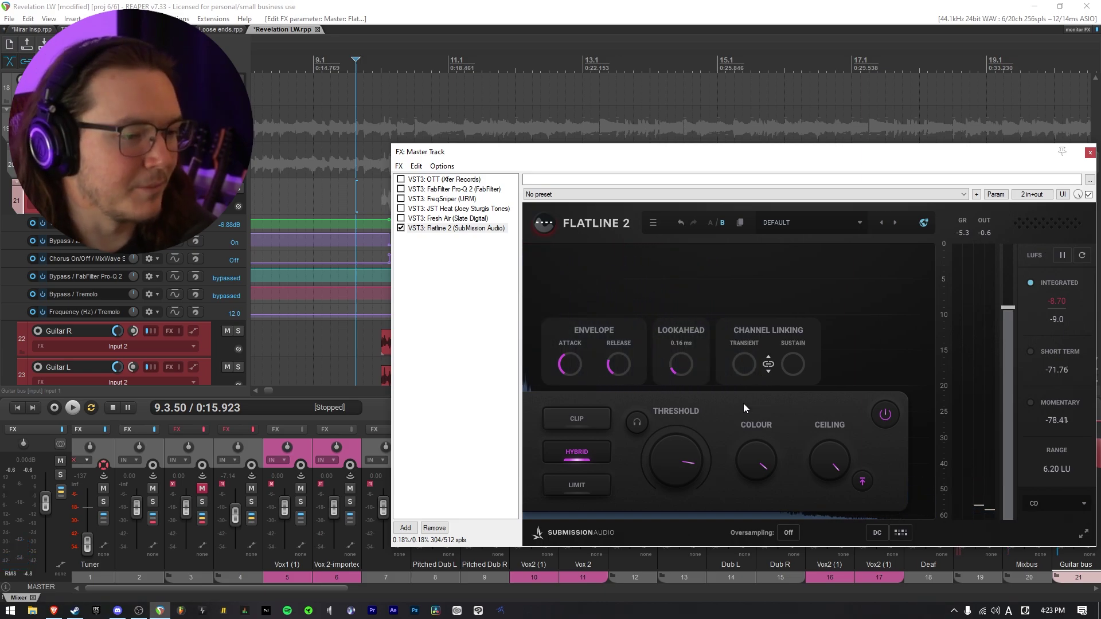
Play the mix from bar 10 and compare OTT bypassed and active on the master track, leaving it enabled.
click(431, 180)
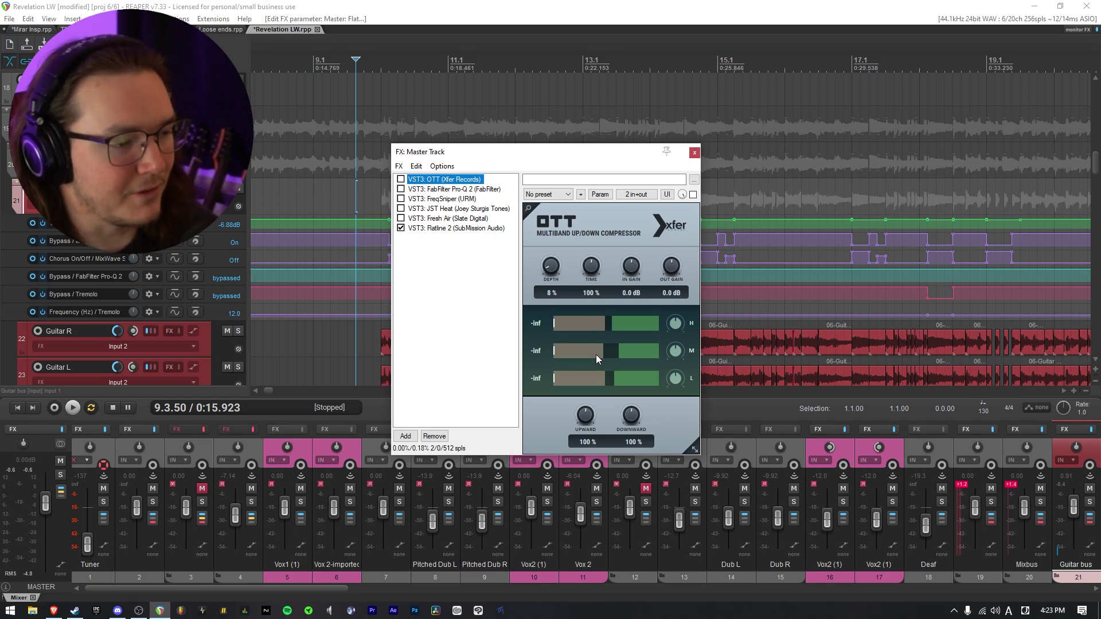
click(381, 146)
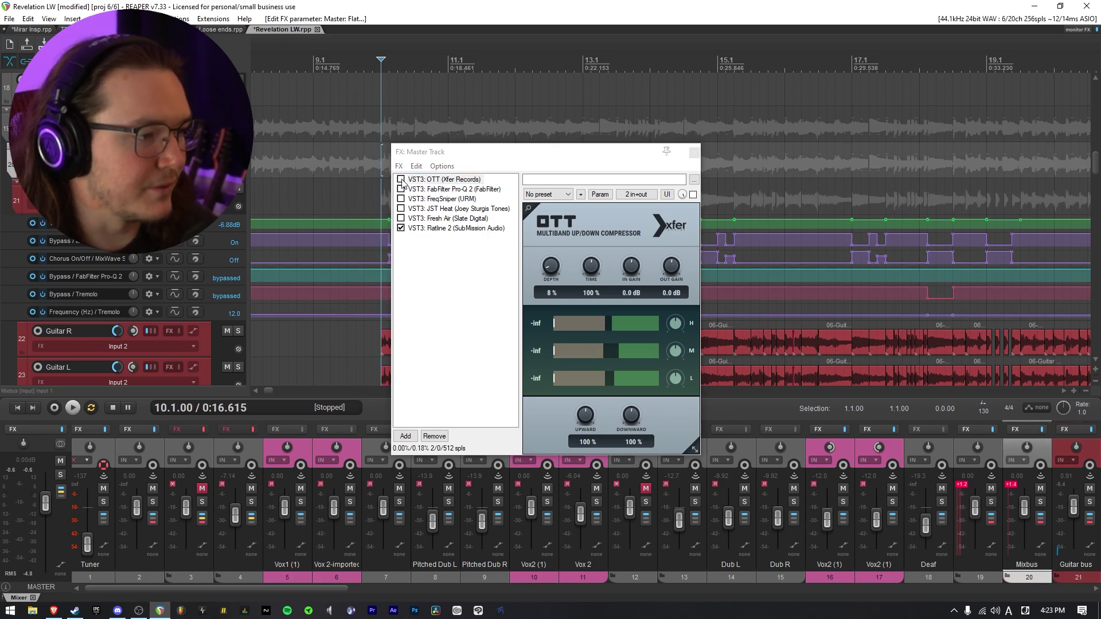
key(space)
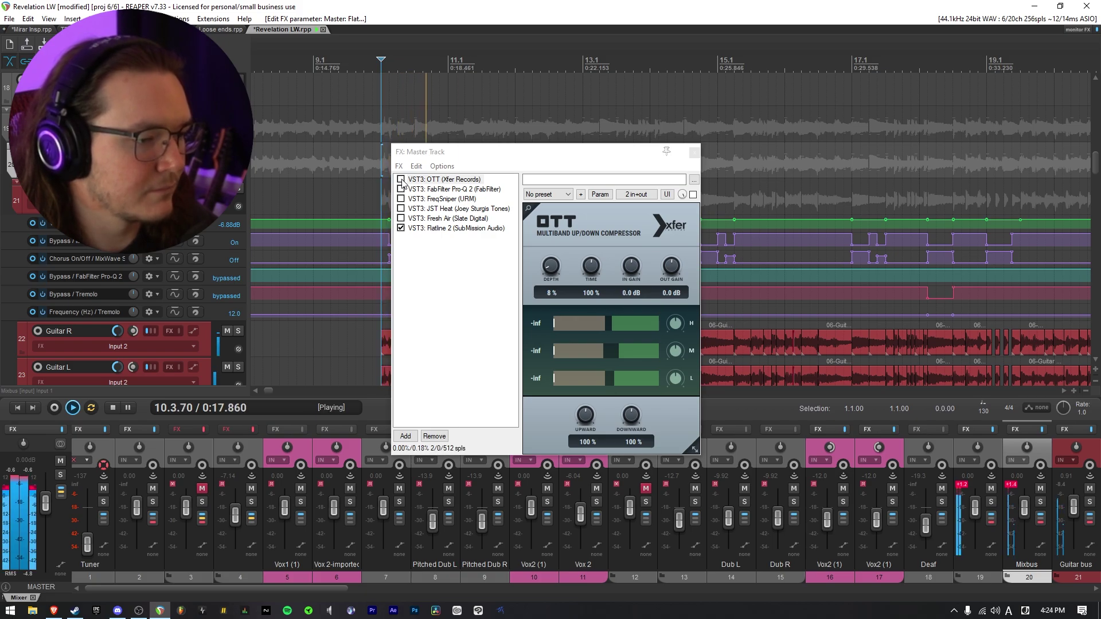
click(402, 180)
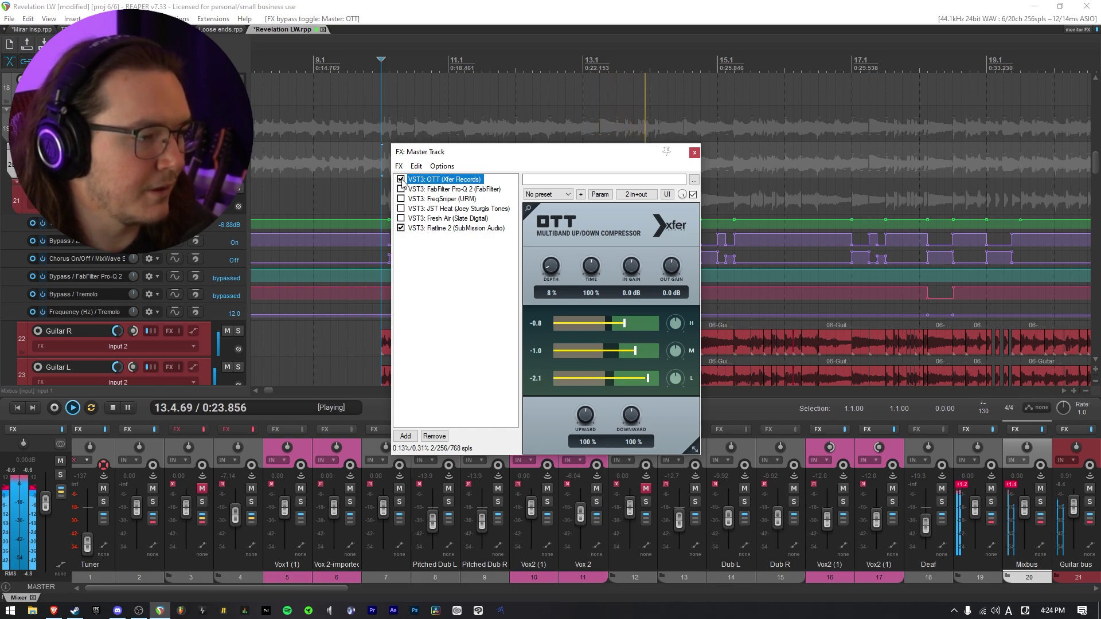
click(402, 180)
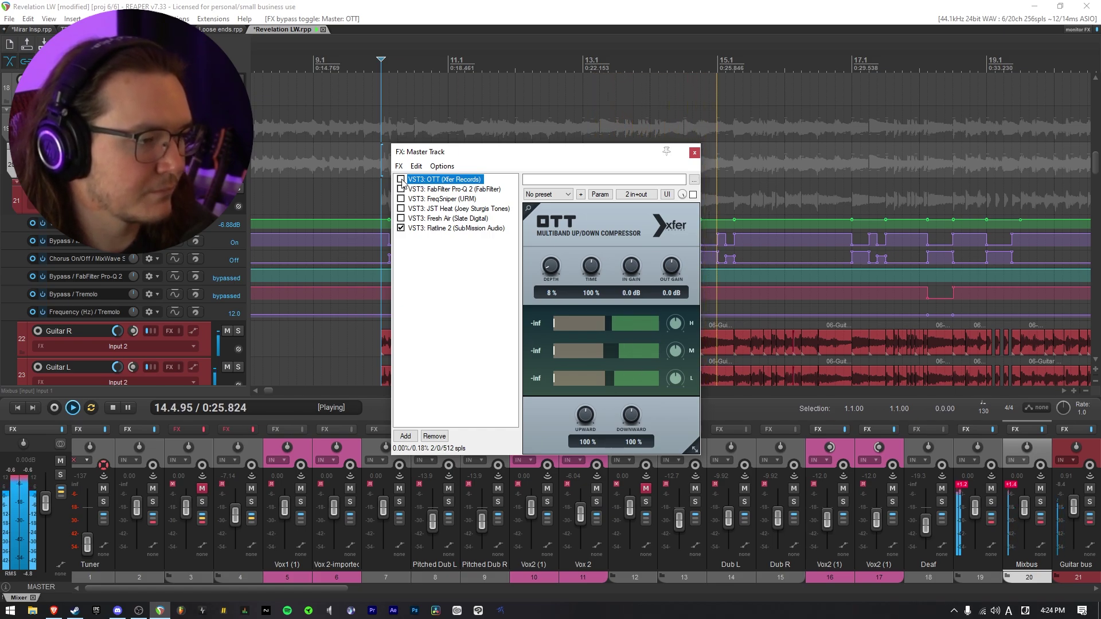
click(401, 180)
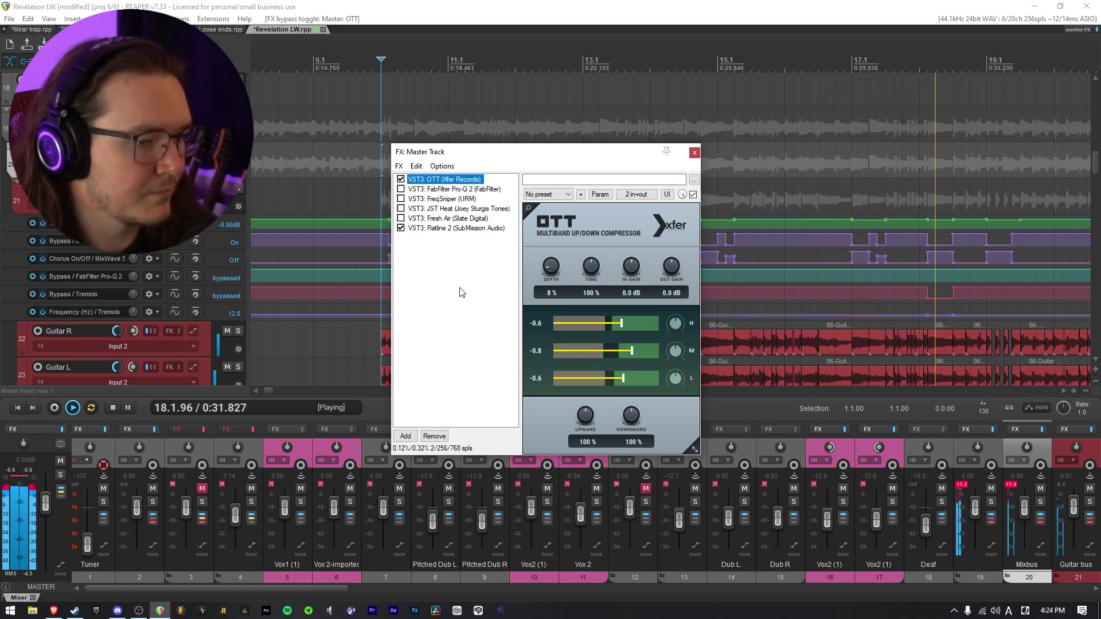
key(space)
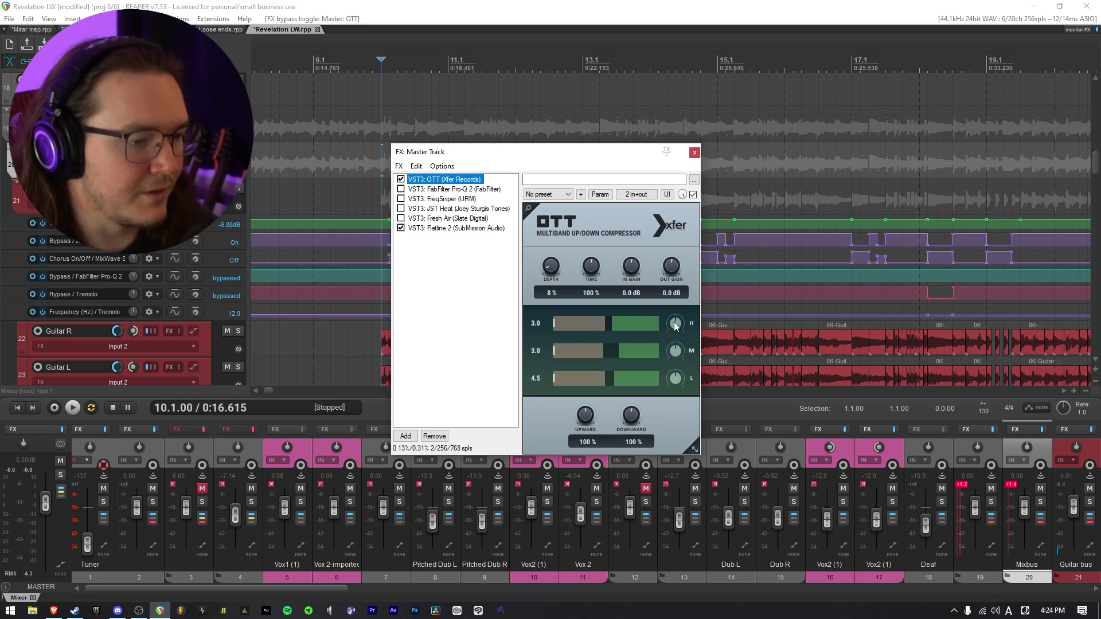
Adjust OTT's high-band gain slightly and play the mix from bar 10 to watch the band meters.
drag(675, 325, 676, 336)
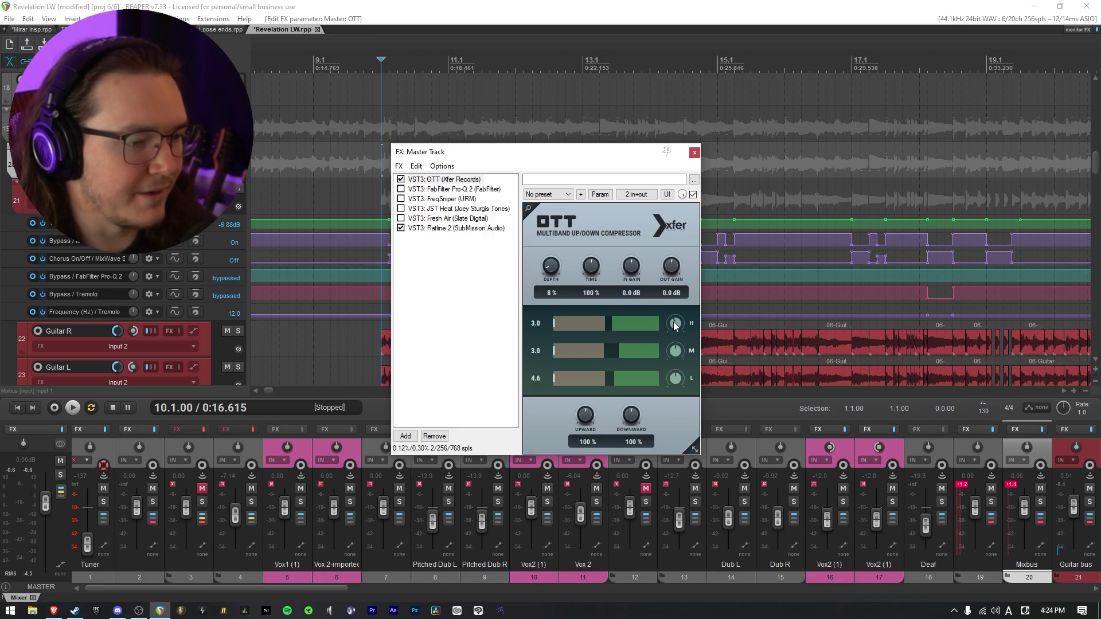
key(space)
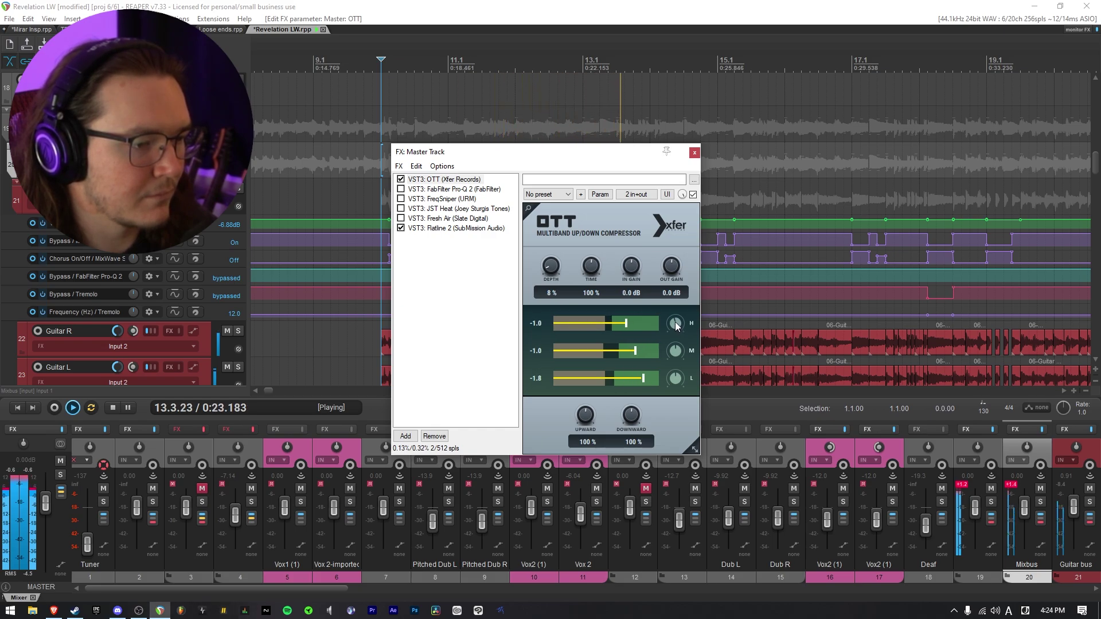
key(space)
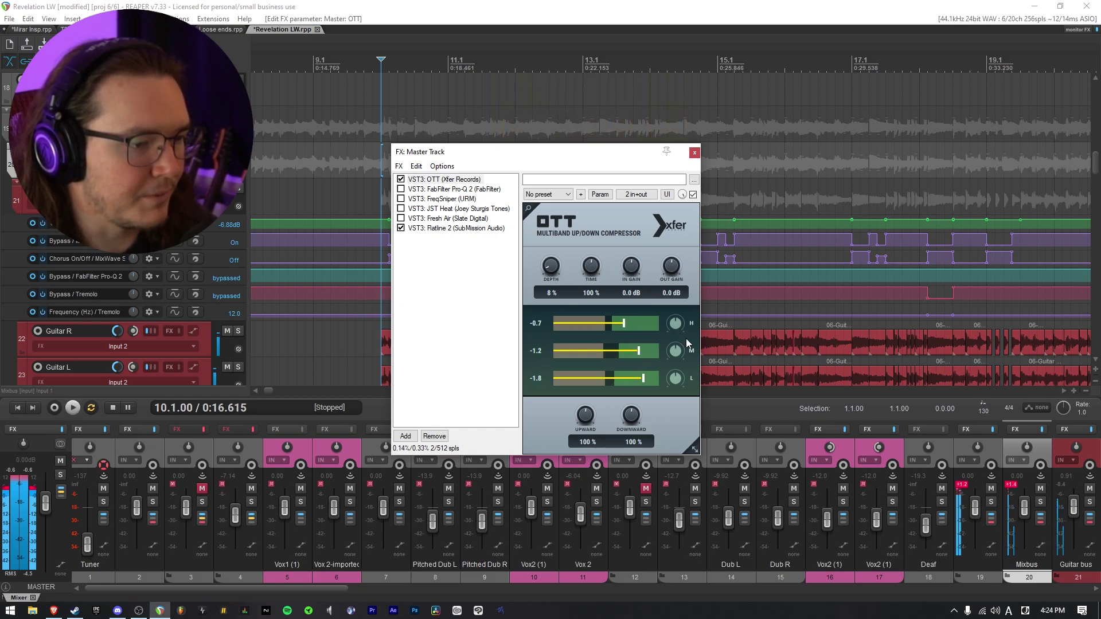
Compare FabFilter Pro-Q 2 bypassed and active on the master track while playing from bar 10, leaving it enabled.
click(401, 189)
drag(726, 152, 660, 133)
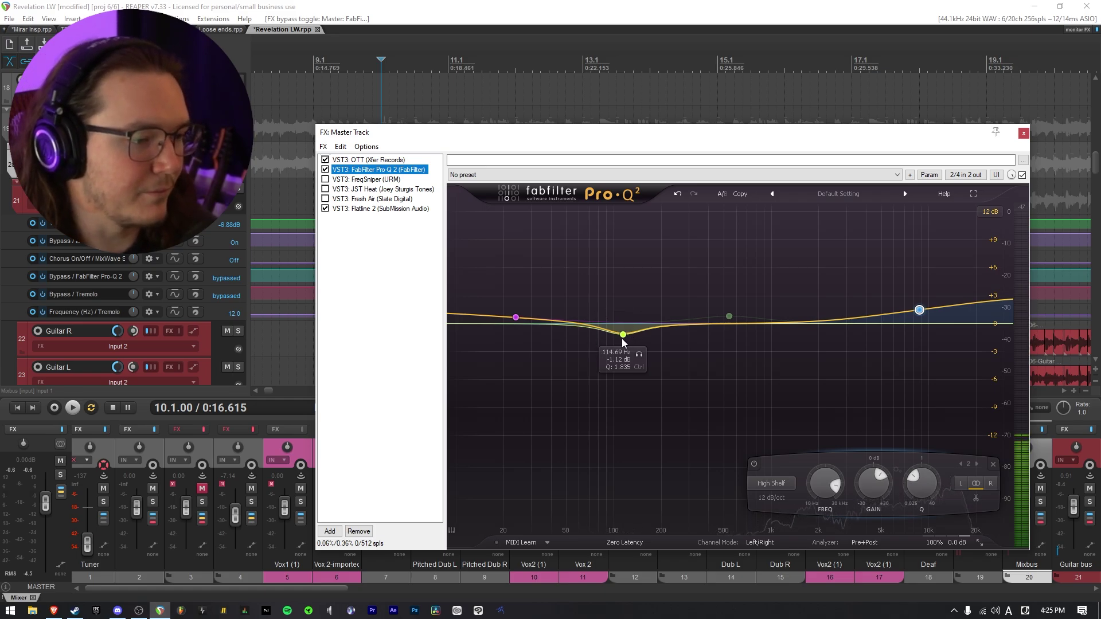
click(325, 169)
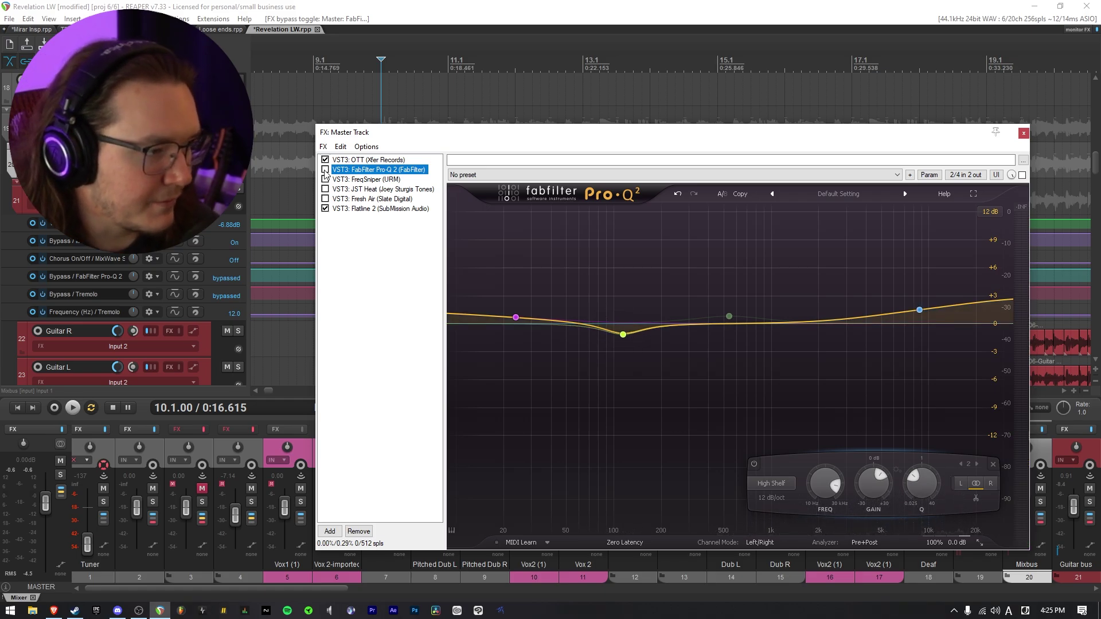
key(space)
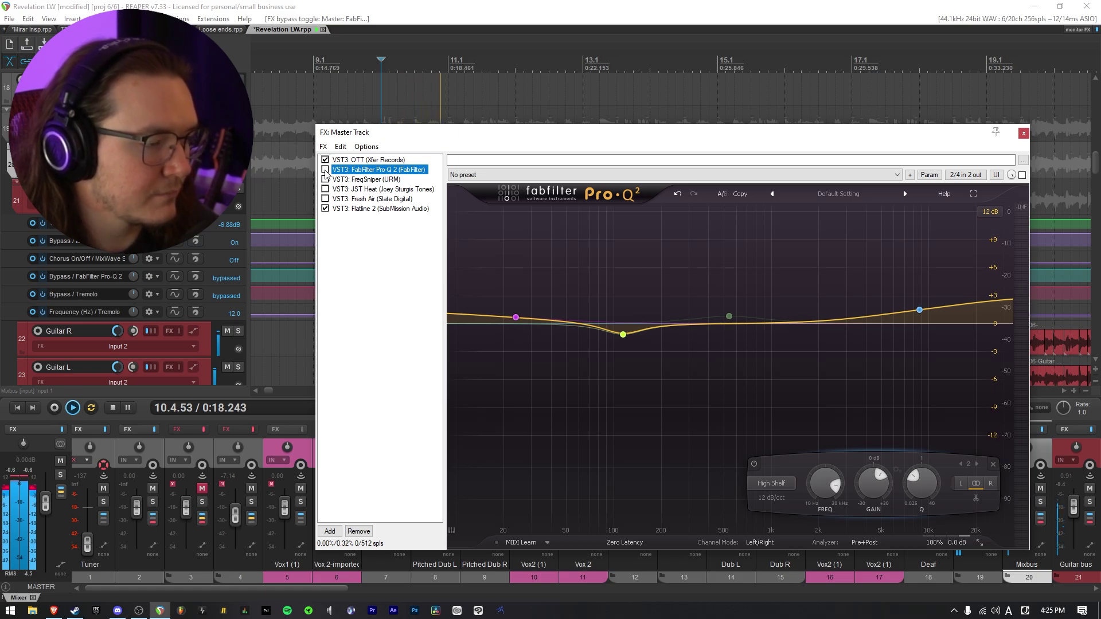
click(325, 170)
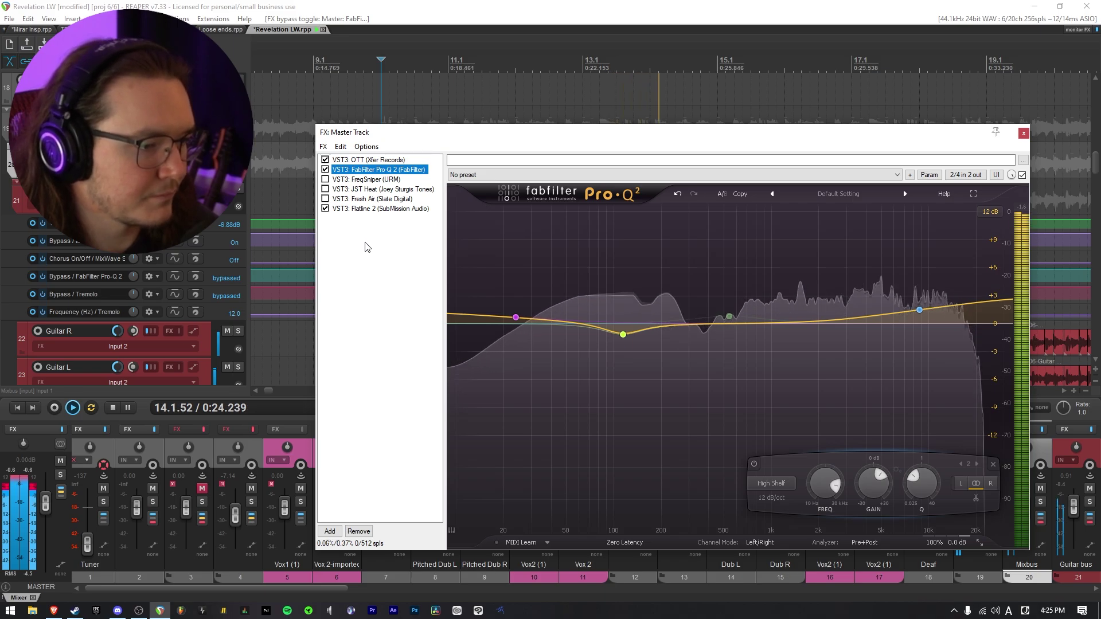
key(space)
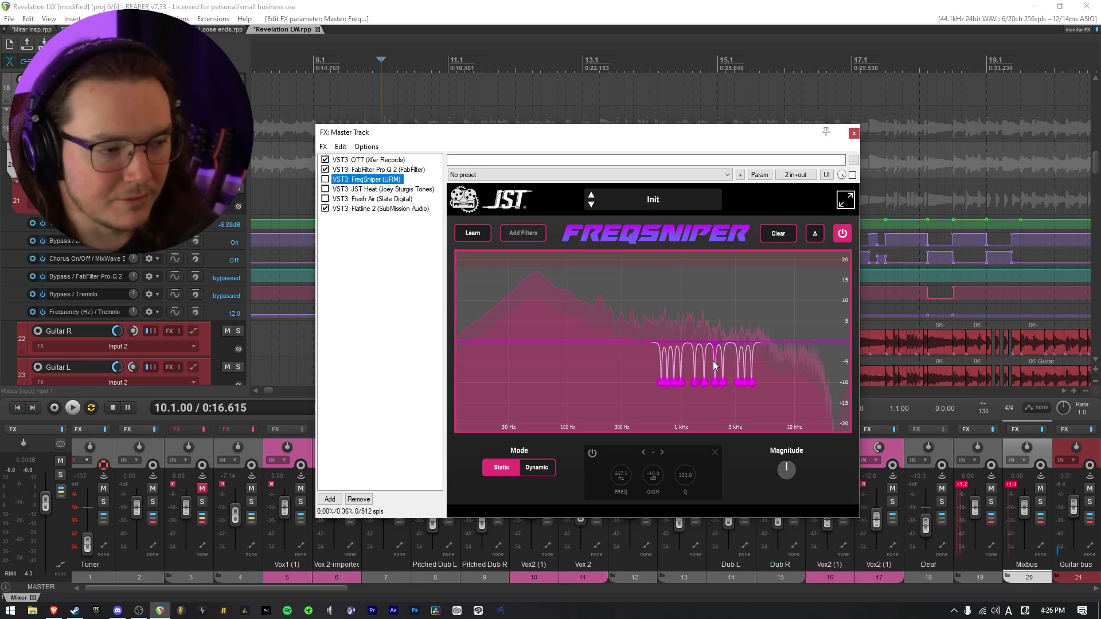
Set FreqSniper to Dynamic mode and audition it from bar 10 bypassed, enabled and with delta monitoring.
click(527, 469)
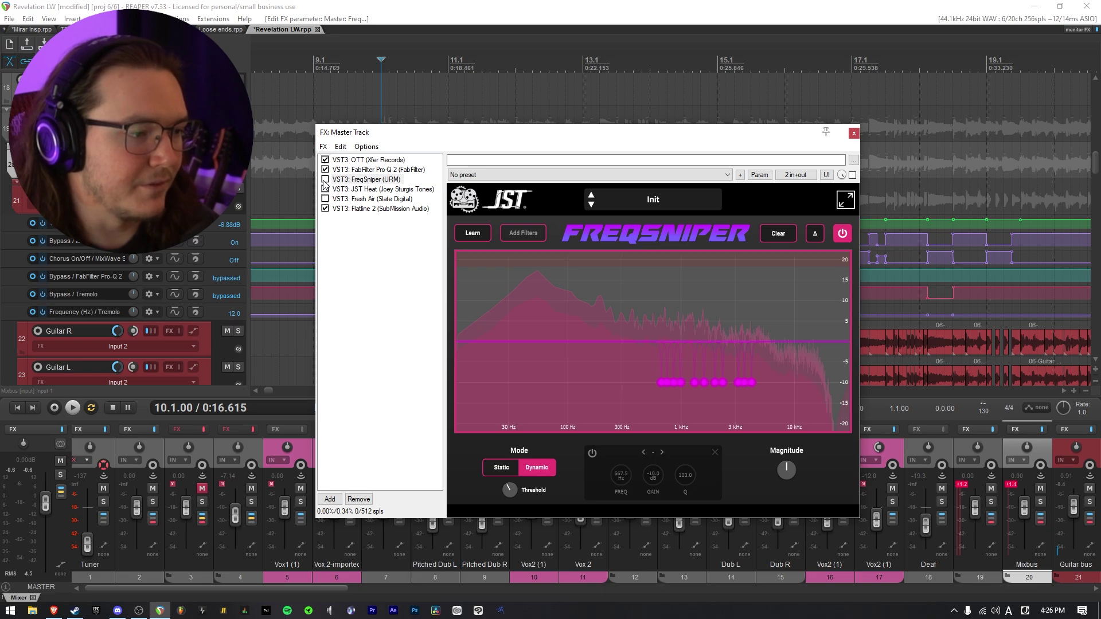
key(space)
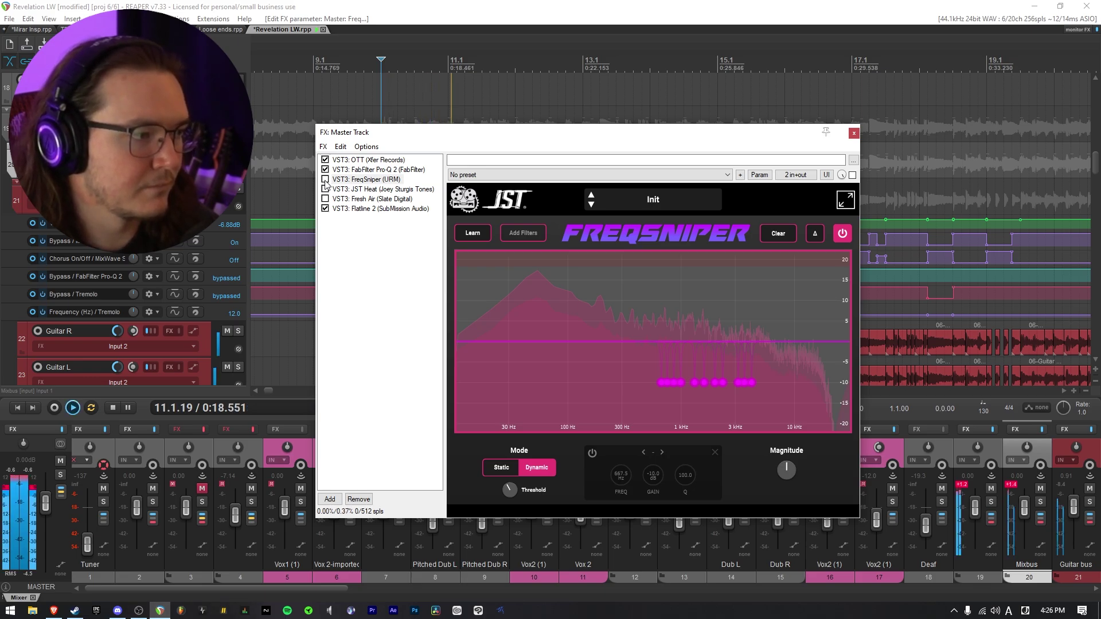
click(325, 179)
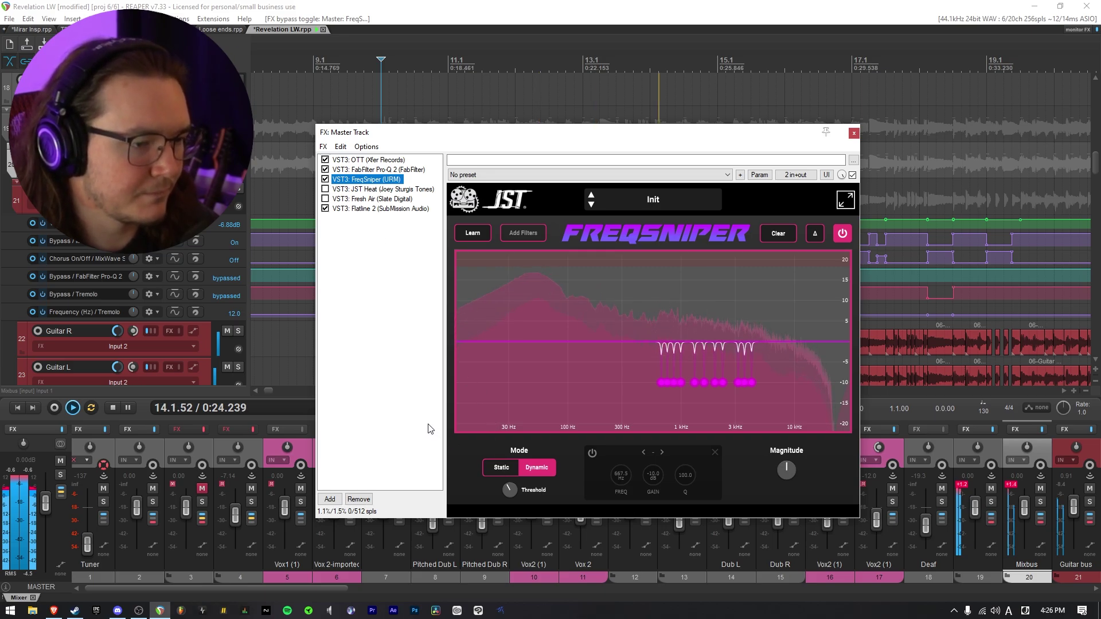
click(814, 234)
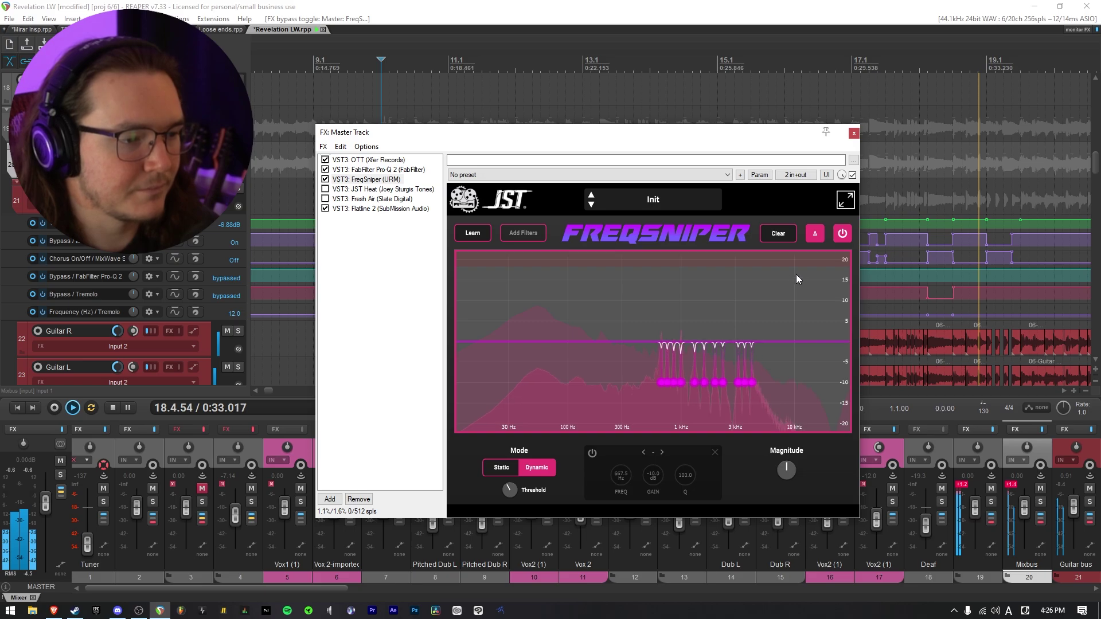
key(space)
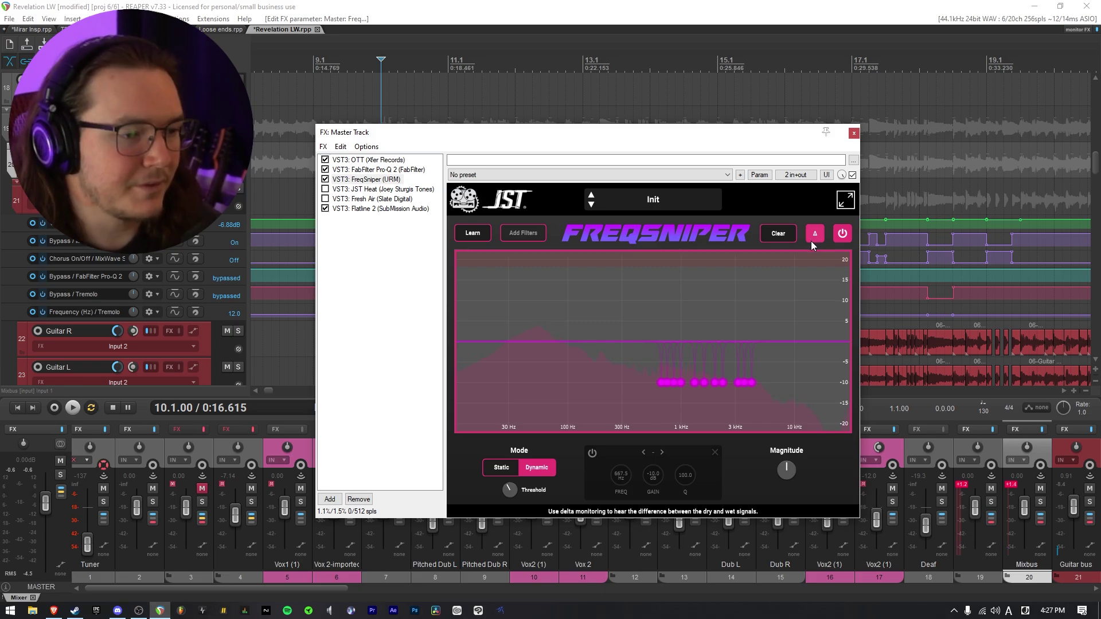
Open JST Heat on the master track and compare it bypassed and active from bar 10, leaving it enabled.
click(336, 189)
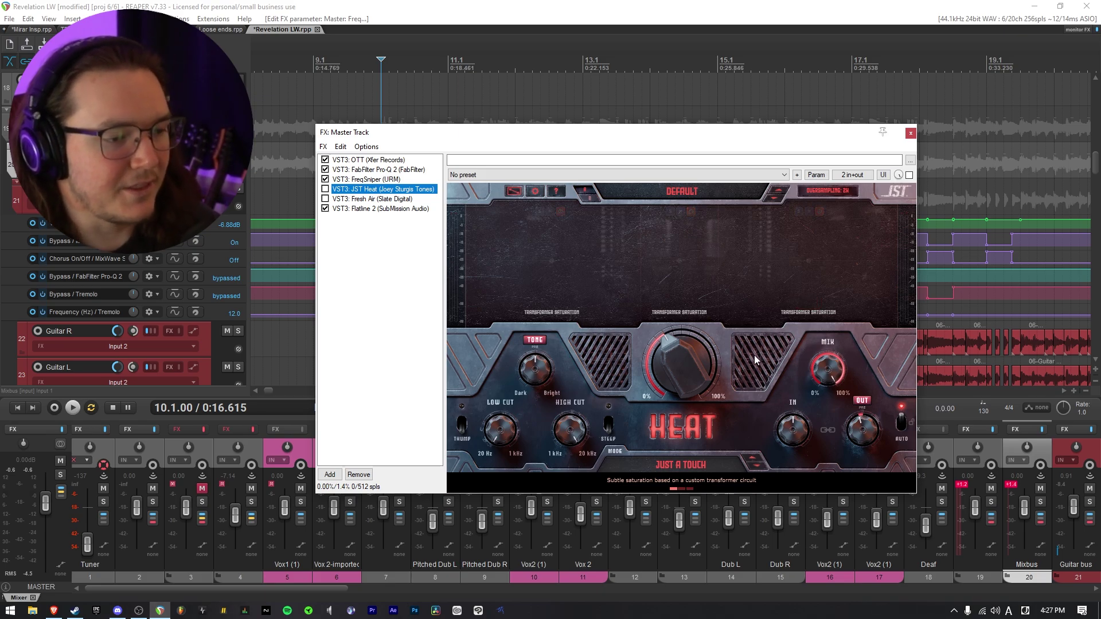
mouse_move(866, 433)
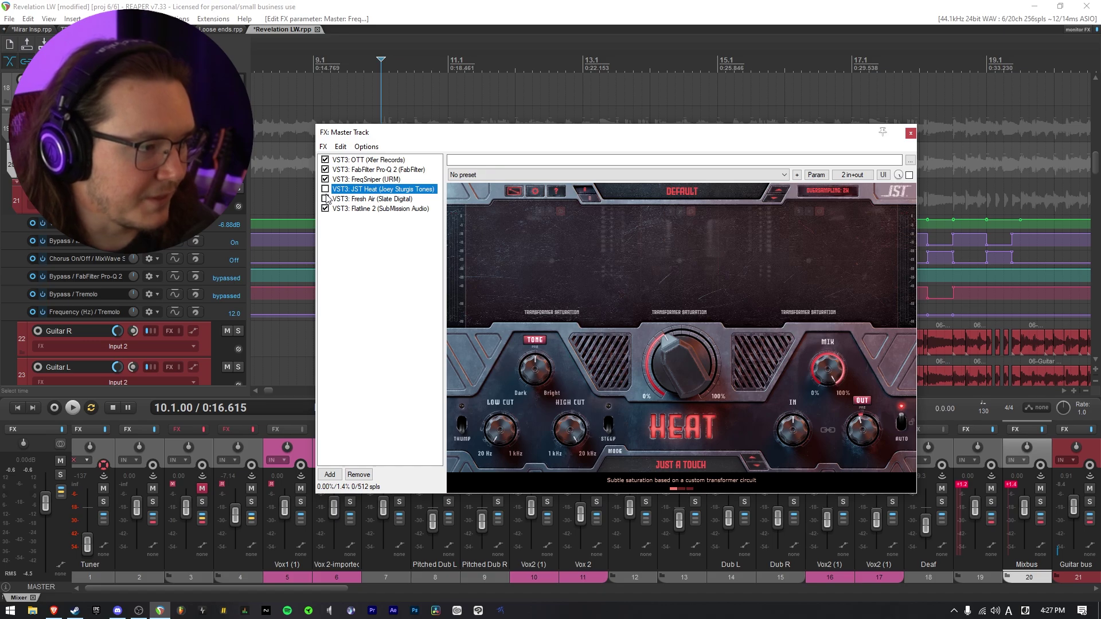
key(space)
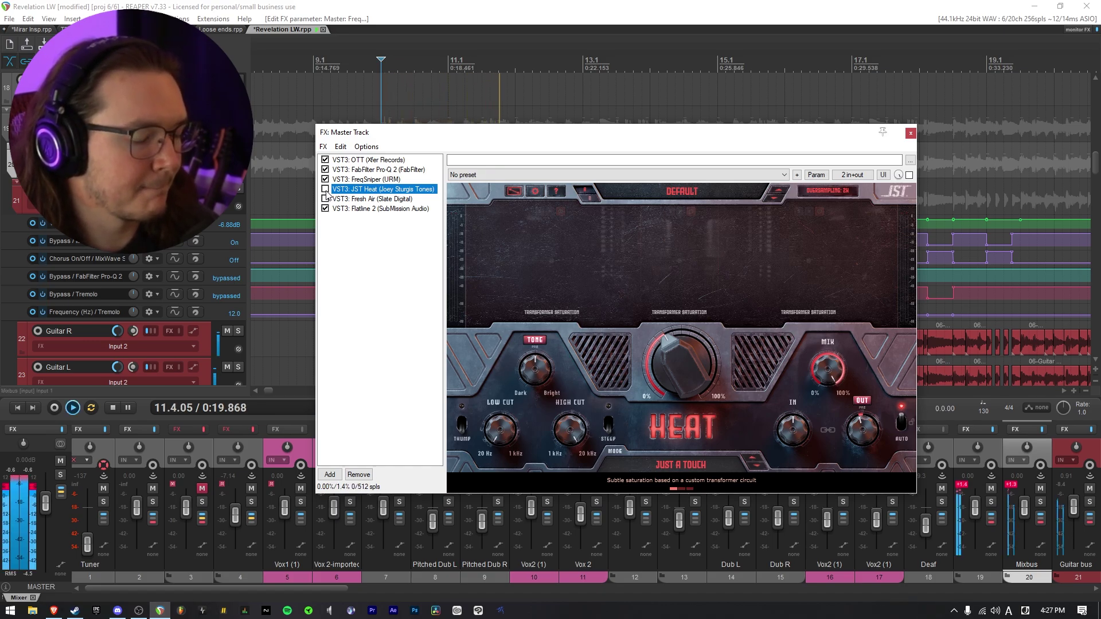
click(325, 189)
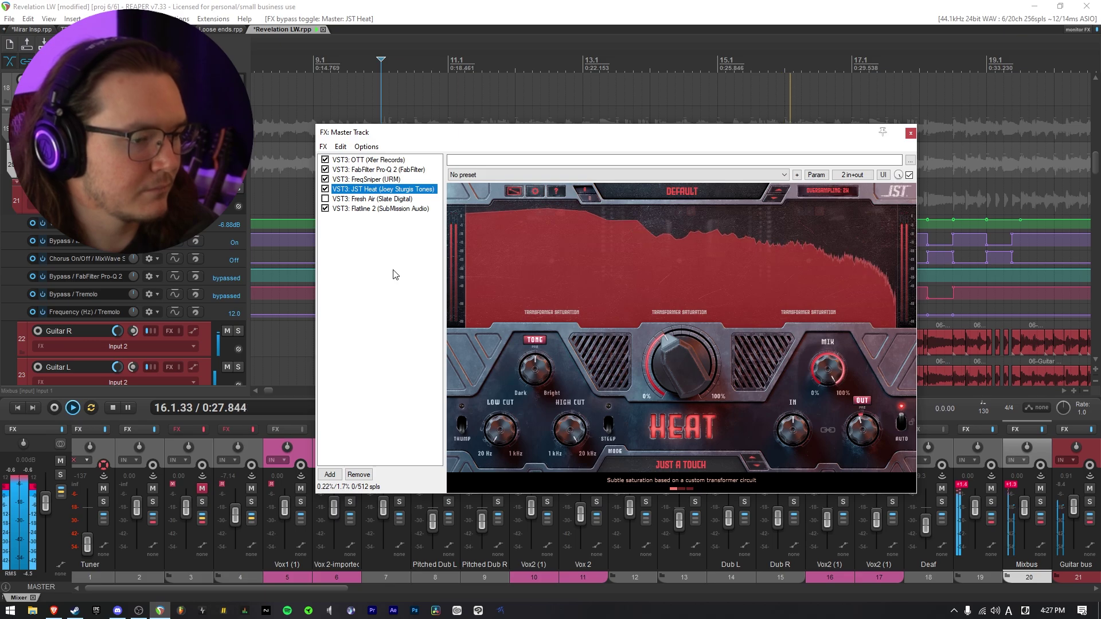
key(space)
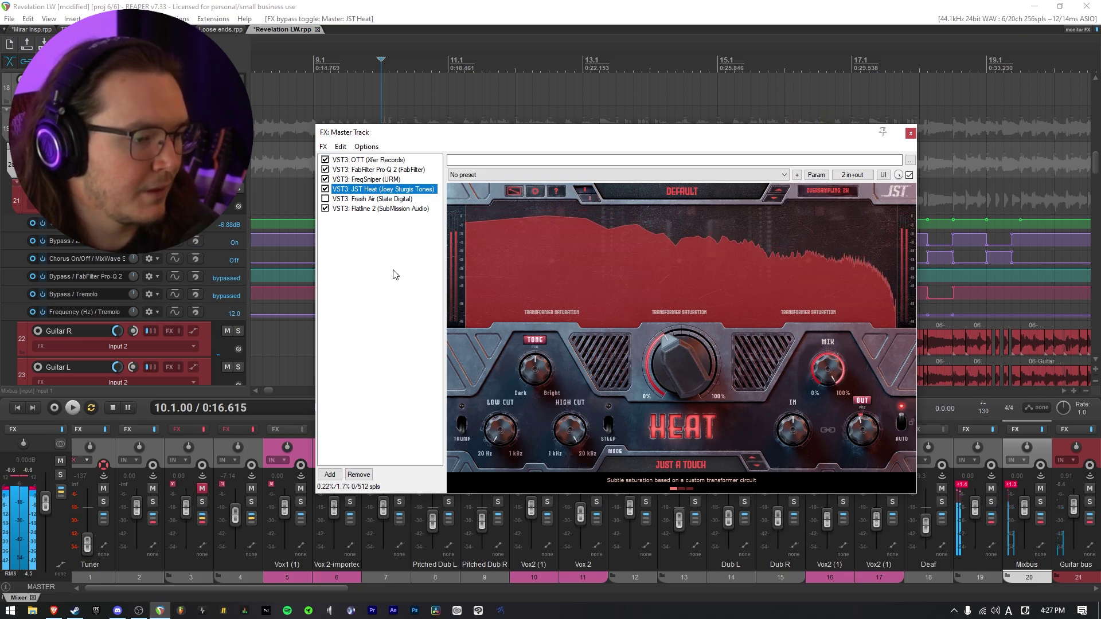